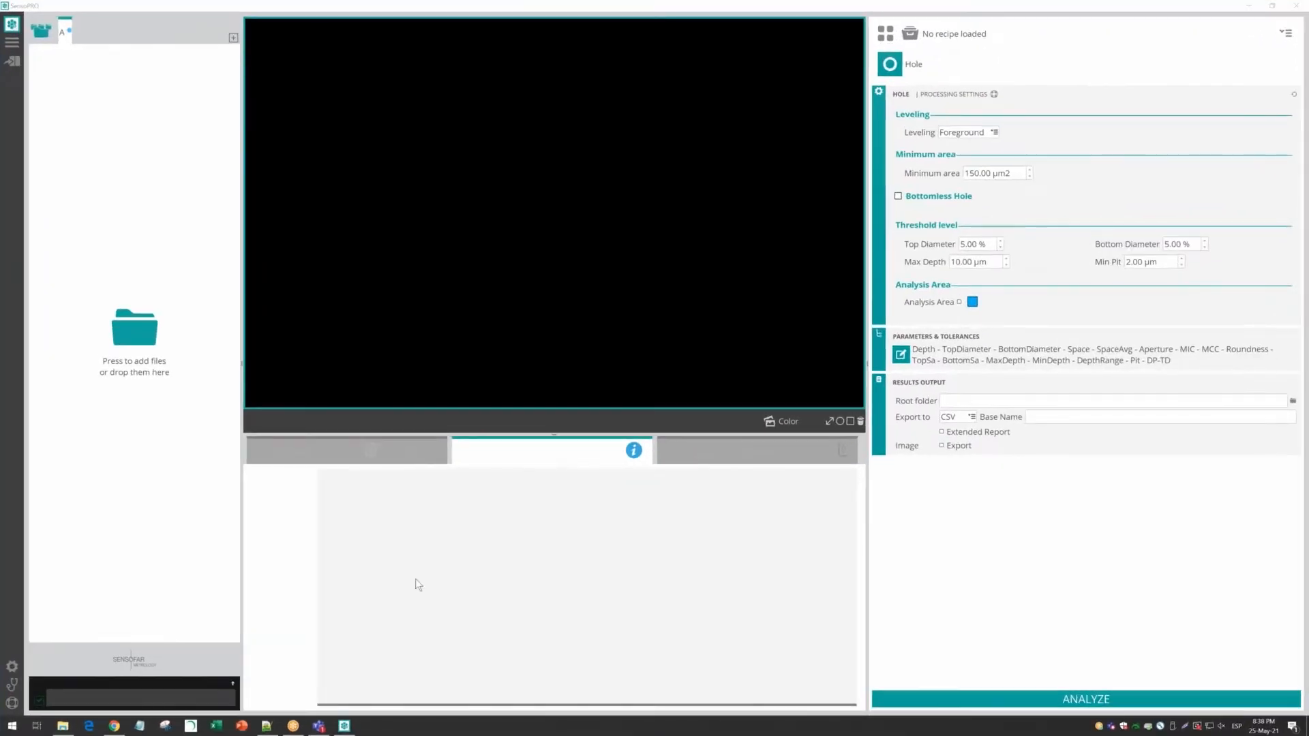
Load the Set_1 folder from SensoPRO_video\Surface_roughness on the Desktop into group A
click(41, 30)
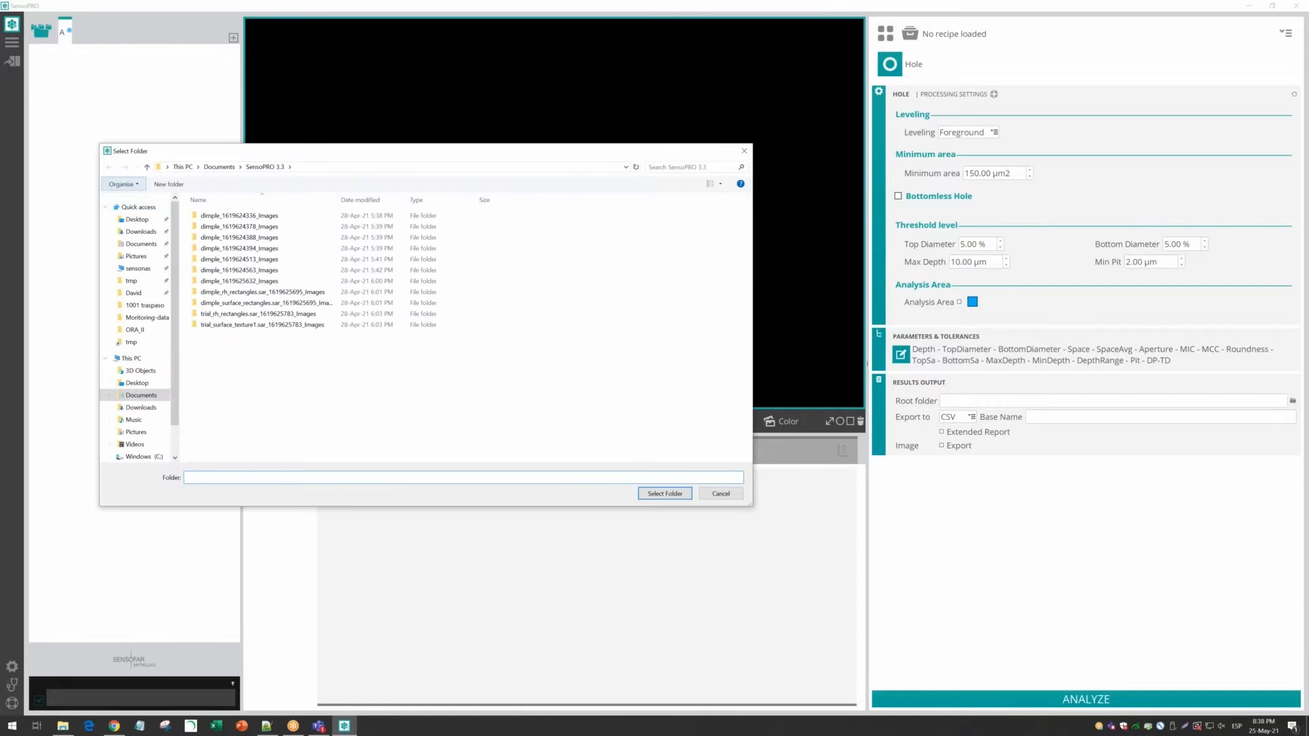
click(135, 220)
click(225, 346)
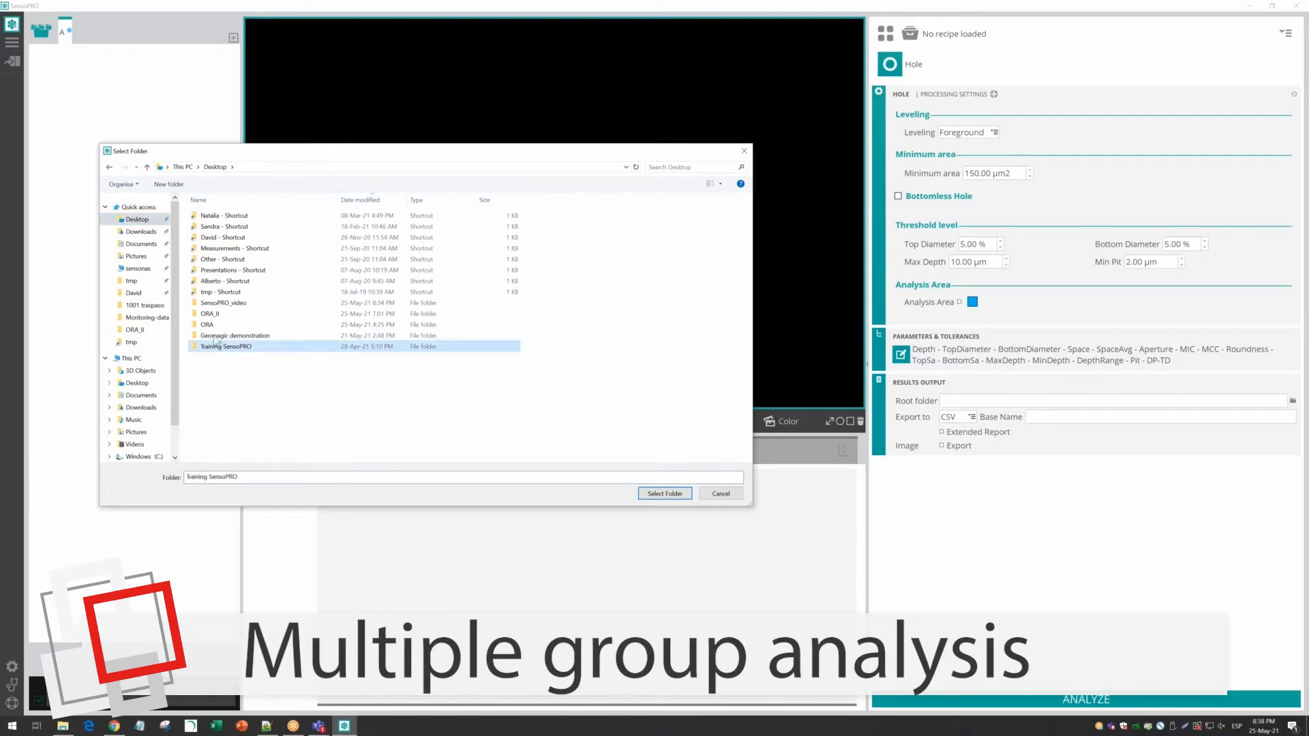
double_click(222, 303)
click(229, 216)
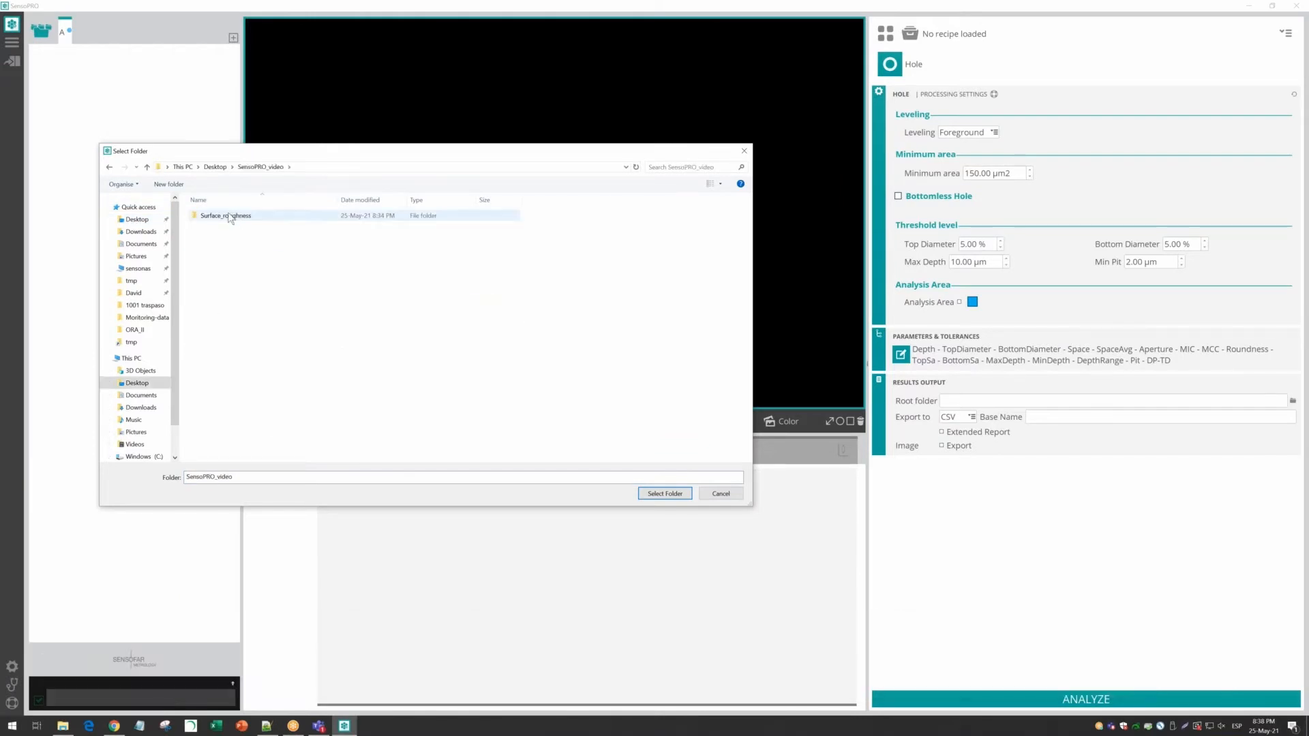
double_click(228, 216)
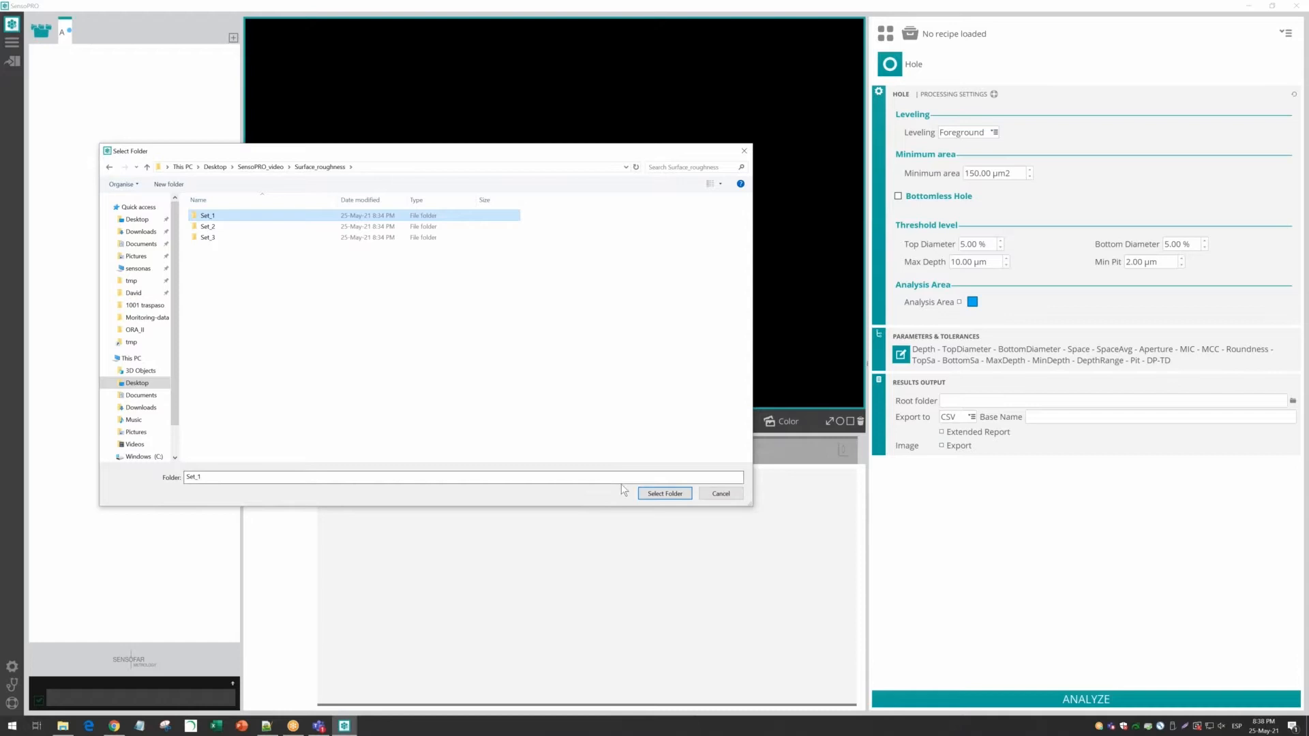
click(660, 494)
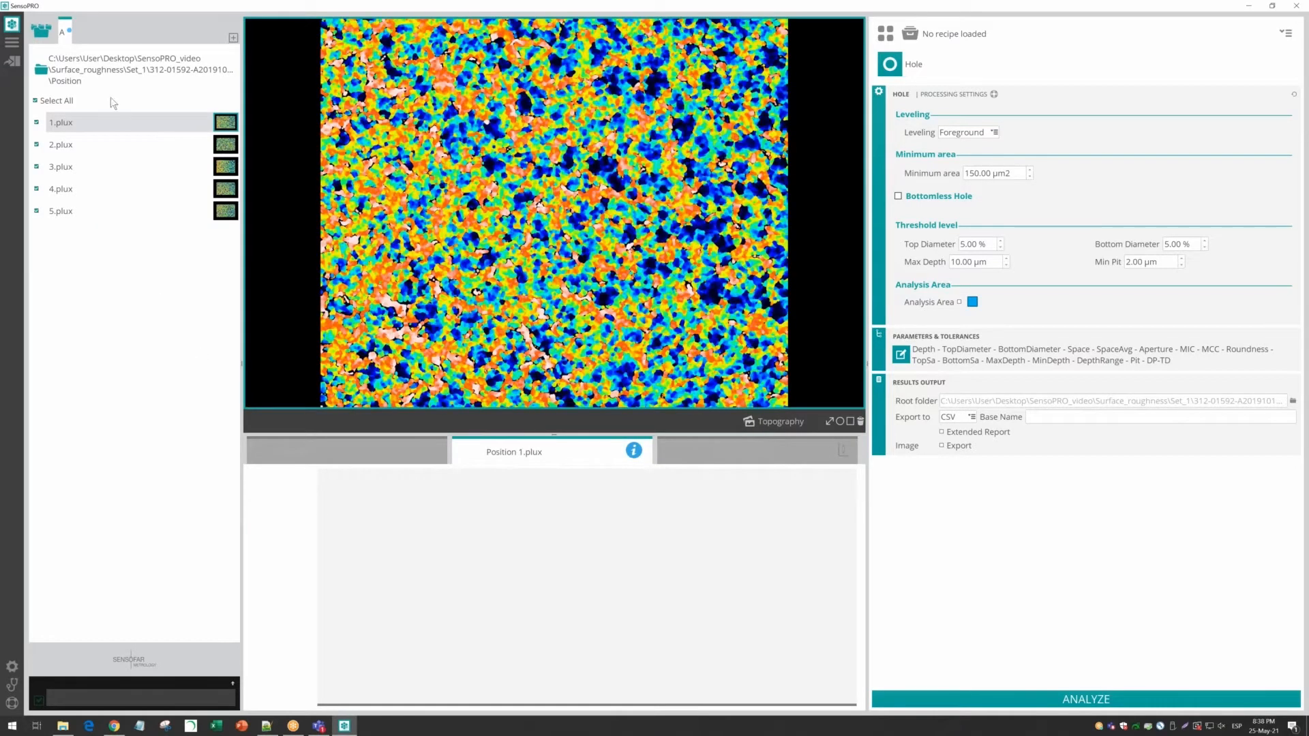
Add group B and load all the Position .plux files from the sample folder inside Surface_roughness\Set_2
click(233, 38)
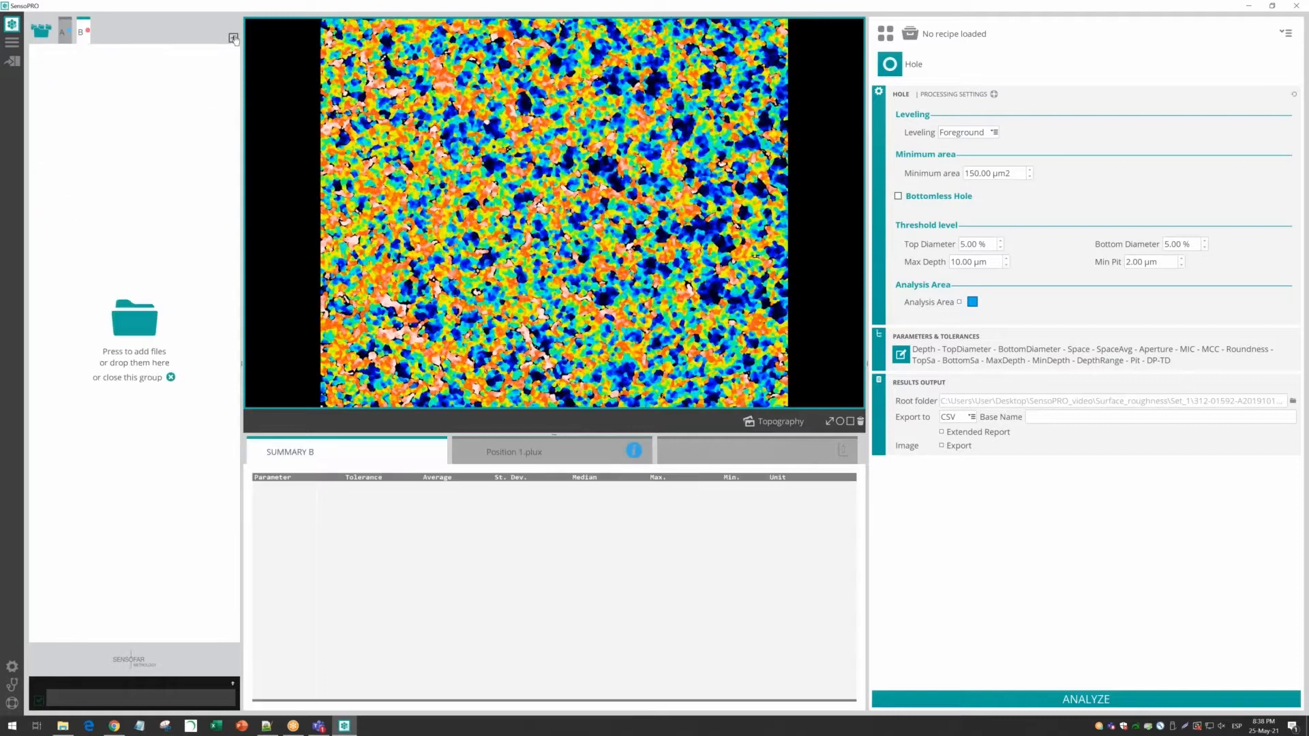
click(126, 312)
click(314, 168)
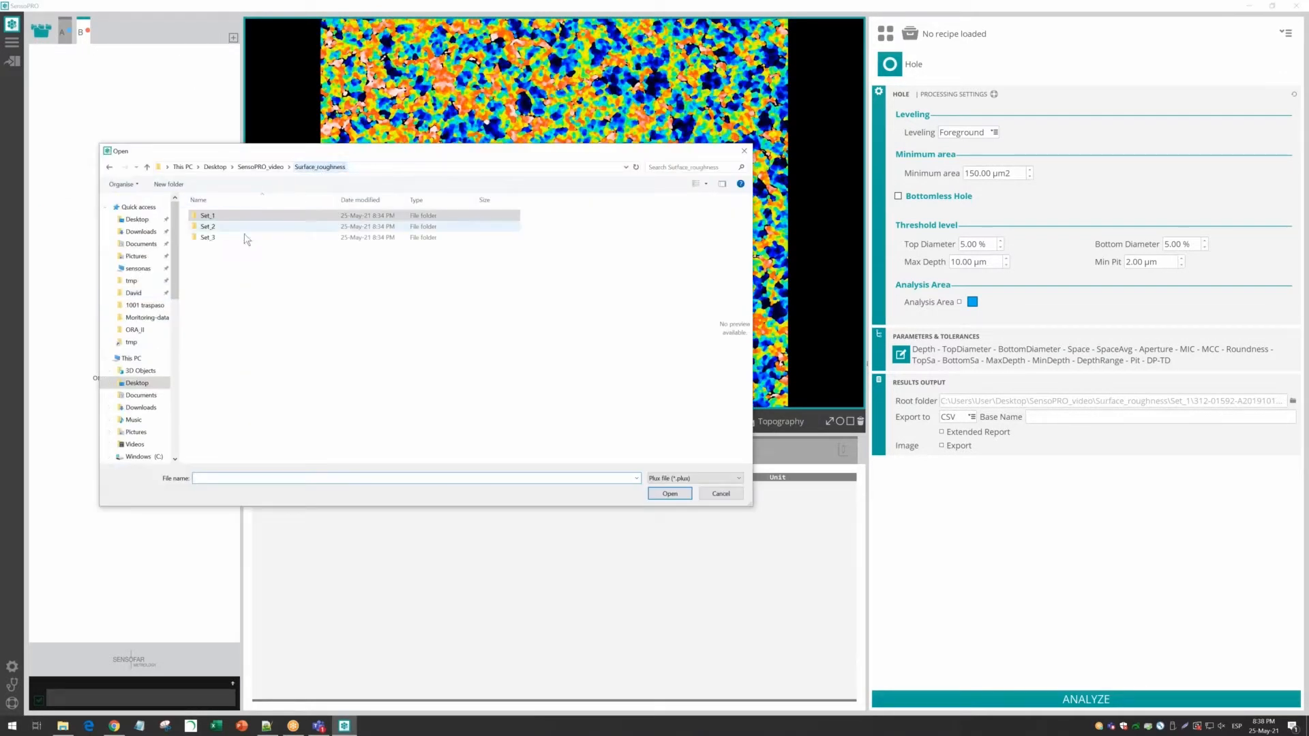
double_click(229, 228)
double_click(253, 216)
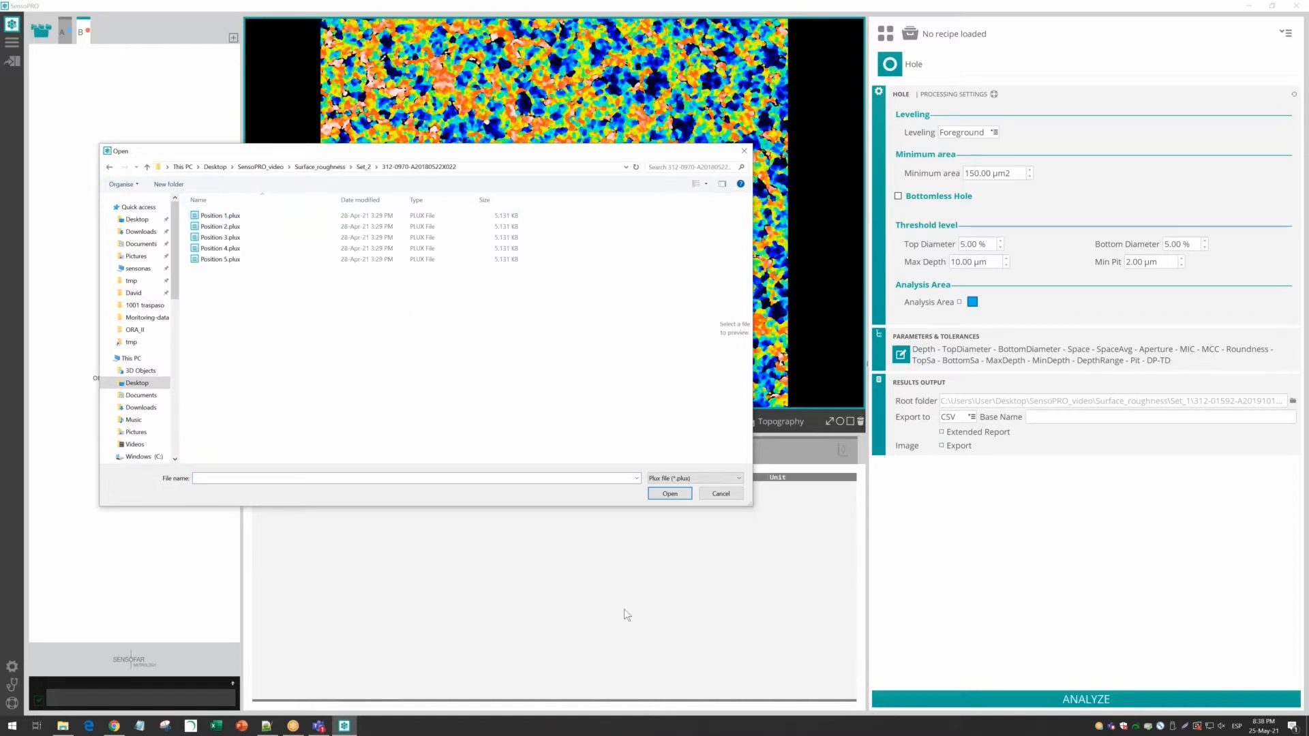
key(ctrl+a)
click(658, 495)
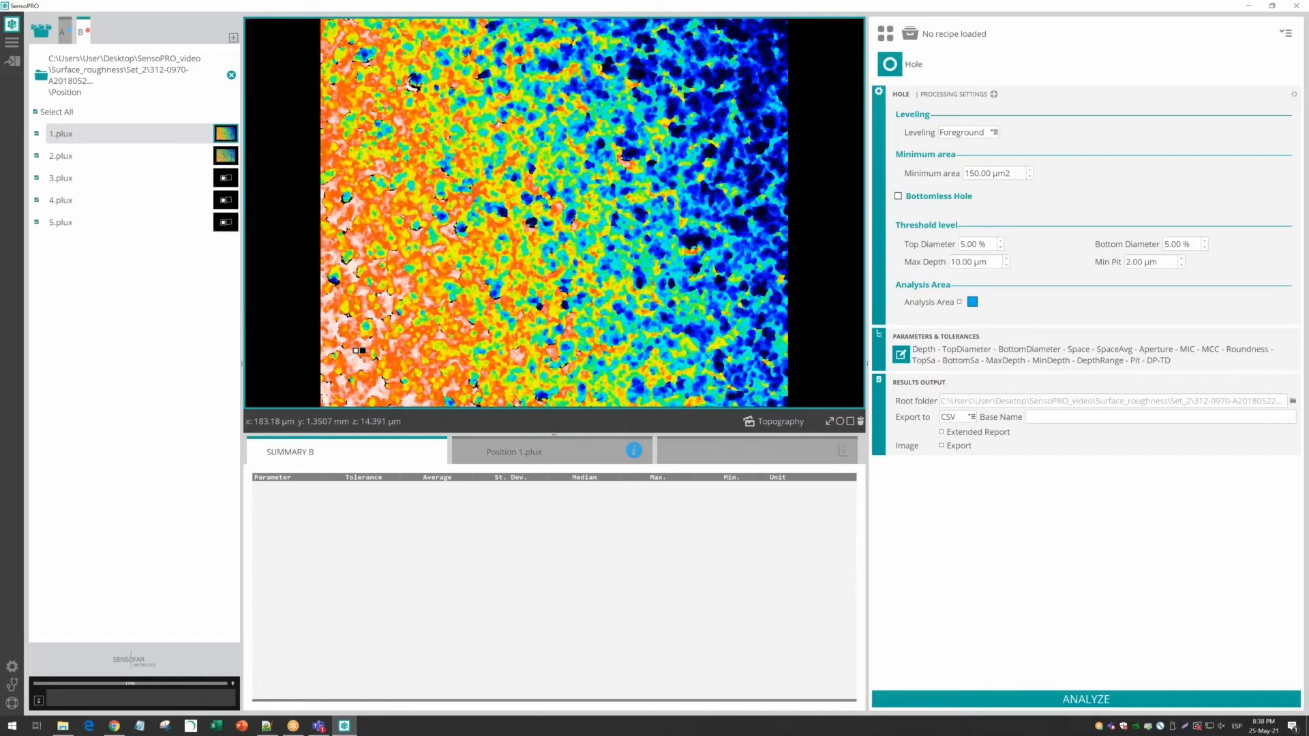
Add group C and load all the 1fov .plux files from Surface_roughness\Set_3
click(233, 37)
click(134, 317)
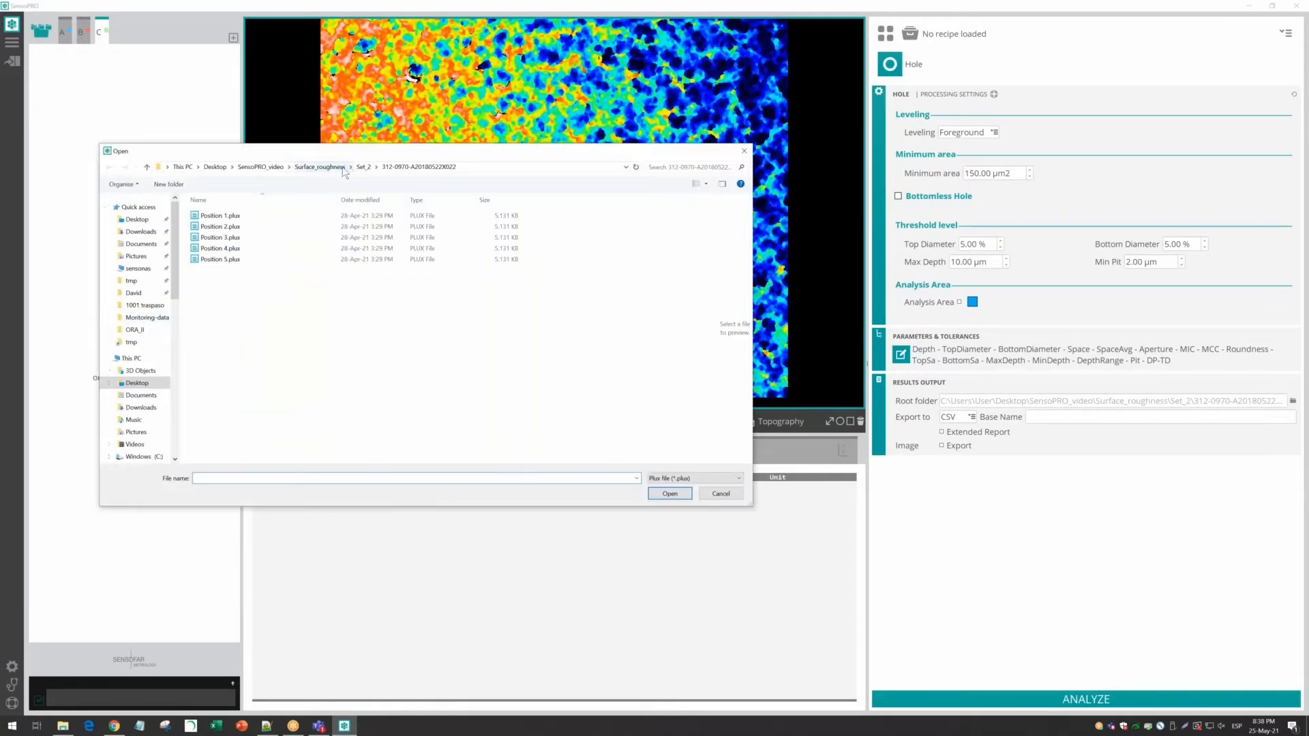
click(320, 167)
double_click(235, 237)
drag(235, 277, 194, 208)
click(670, 494)
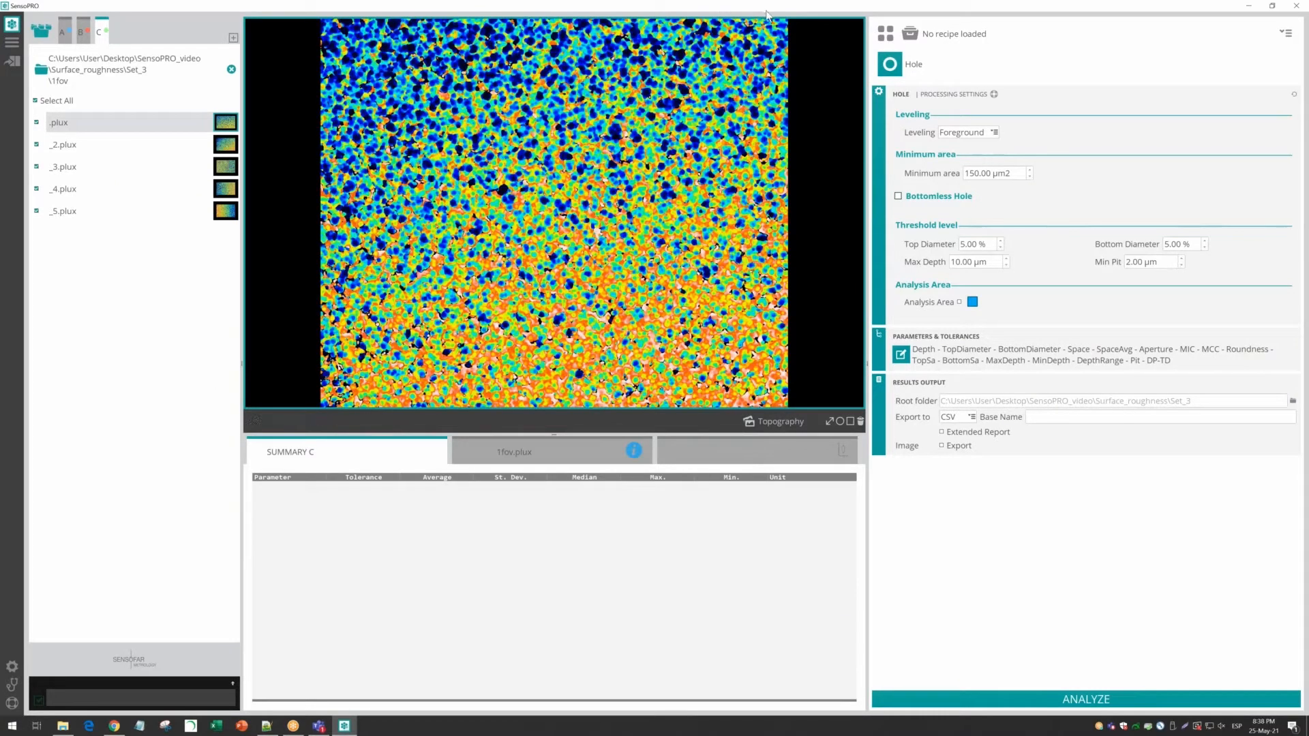
Check the files loaded in groups A, B and C one after another
click(63, 32)
click(83, 35)
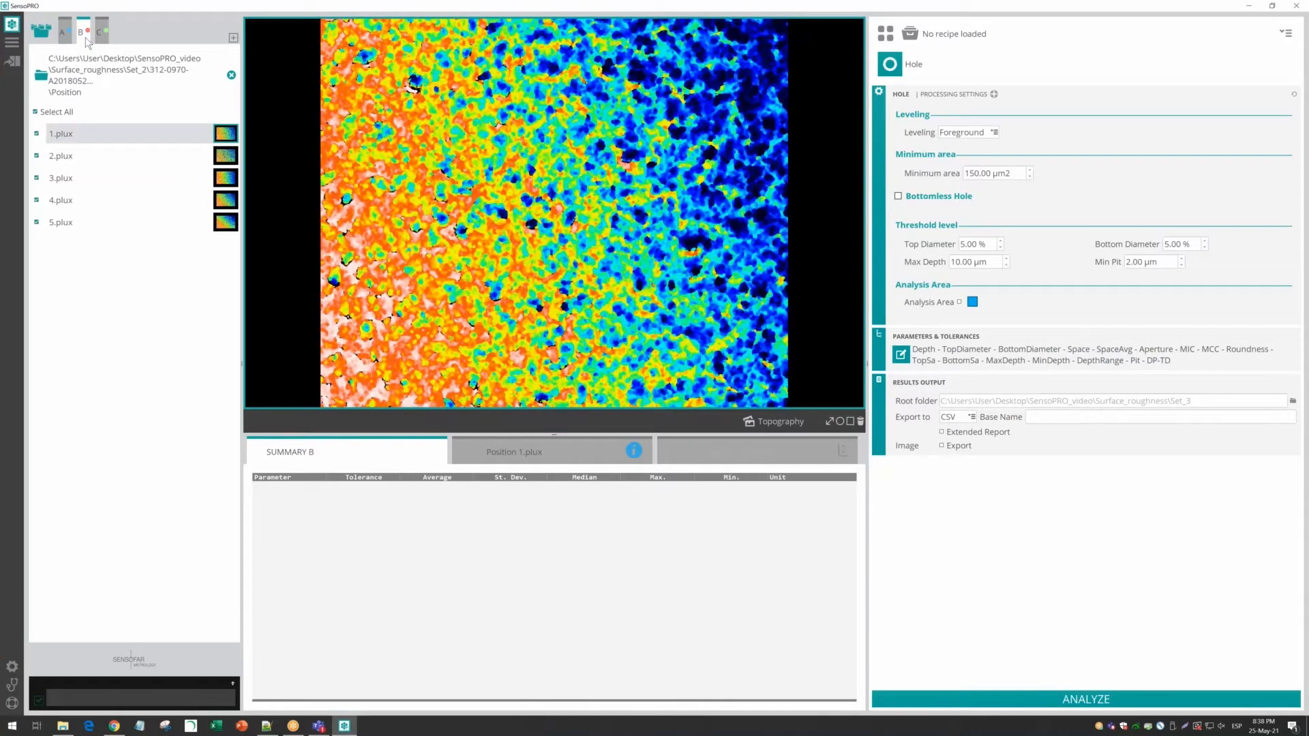
click(100, 32)
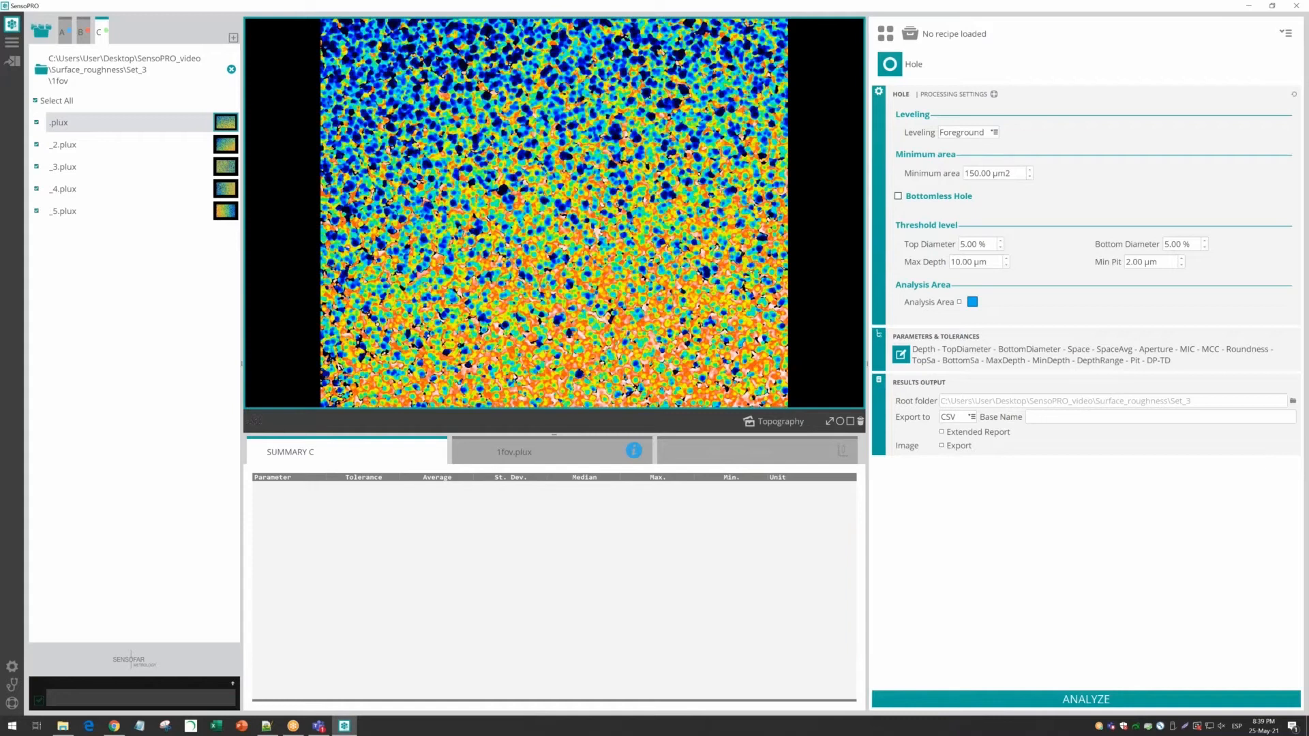
Replace the Hole analysis plugin with the Surface Texture plugin
click(889, 62)
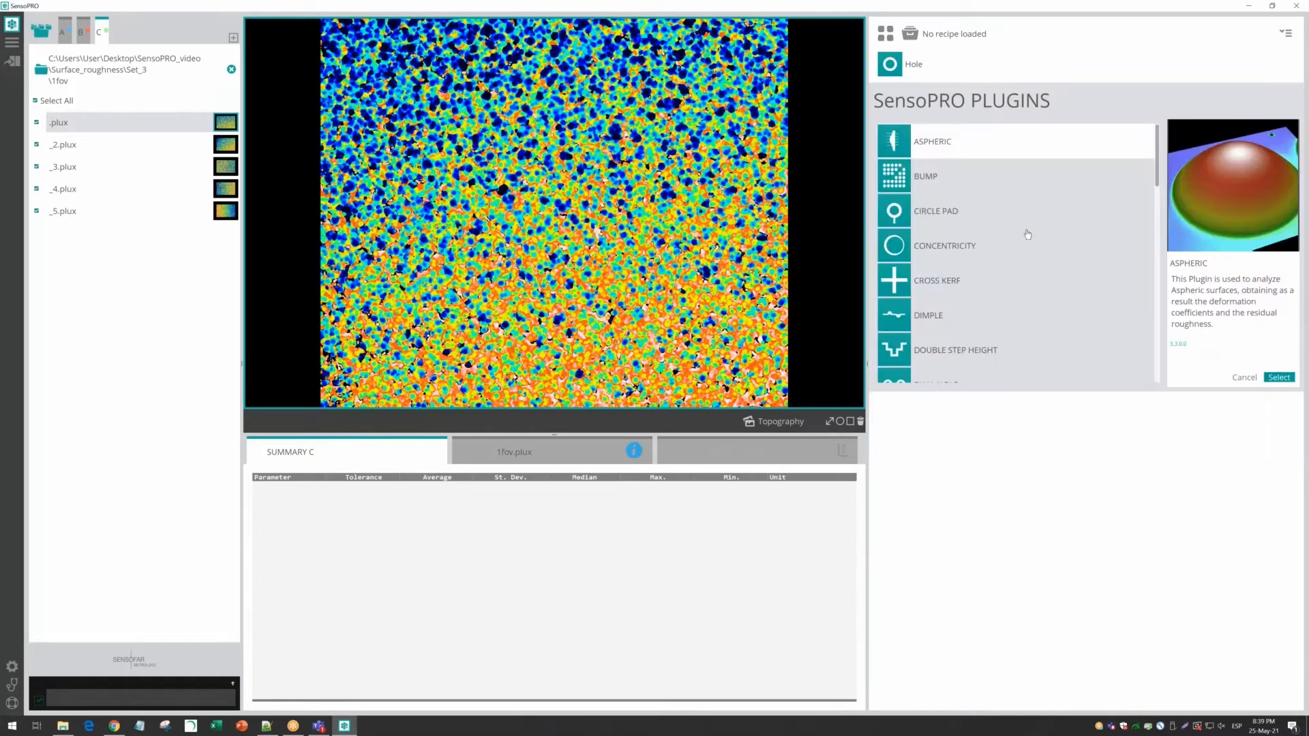
scroll(990, 235, down, 10)
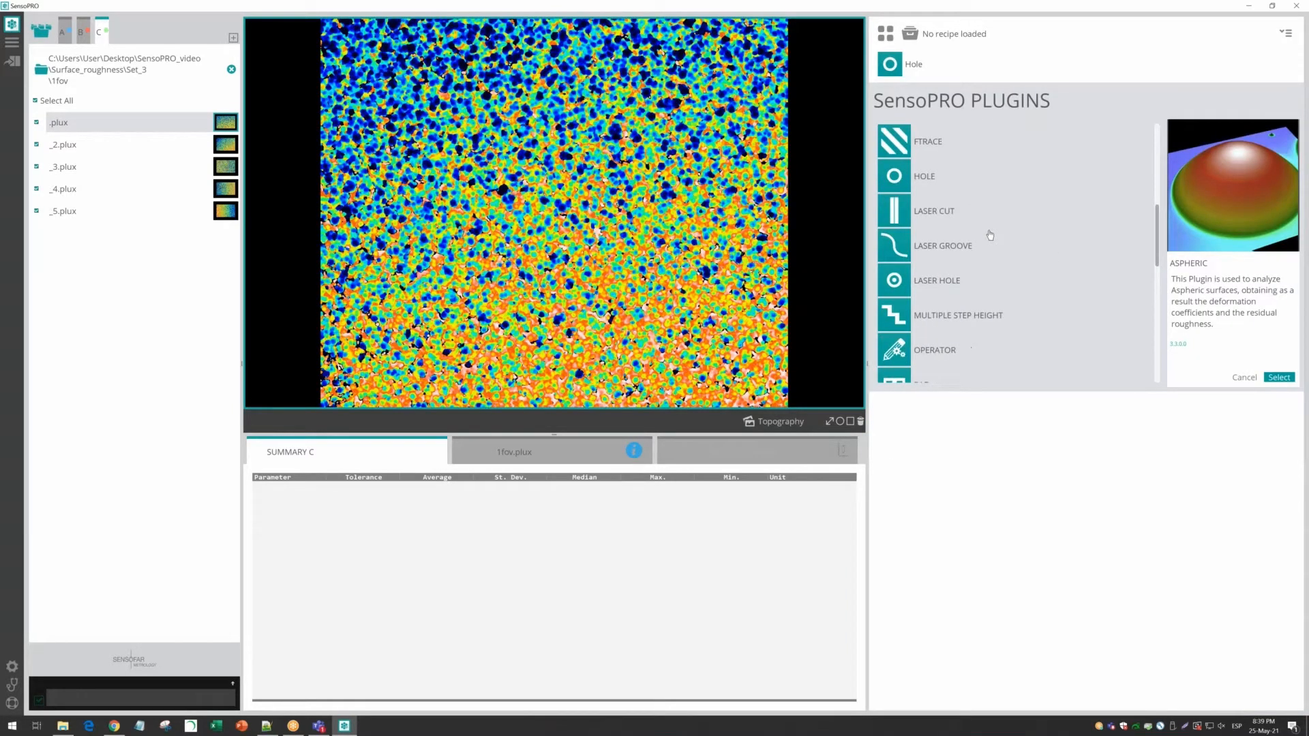
scroll(990, 234, down, 5)
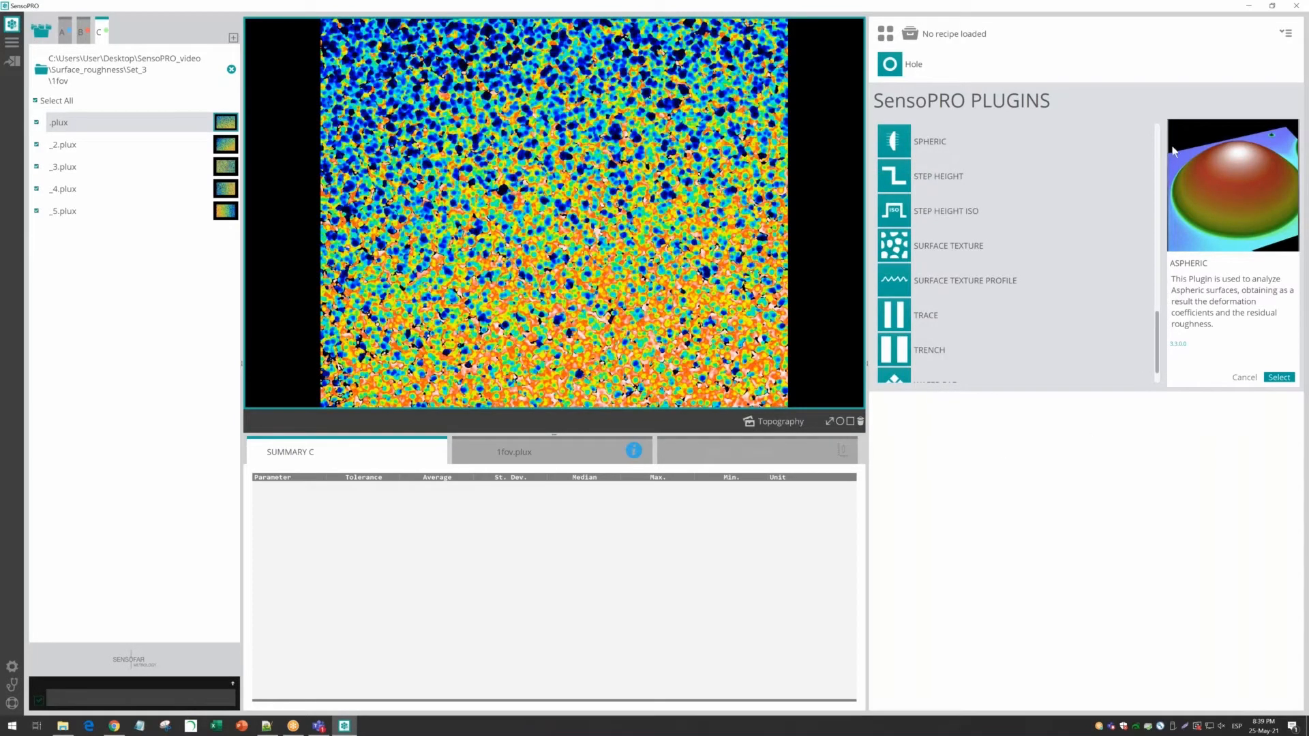
scroll(1062, 317, up, 13)
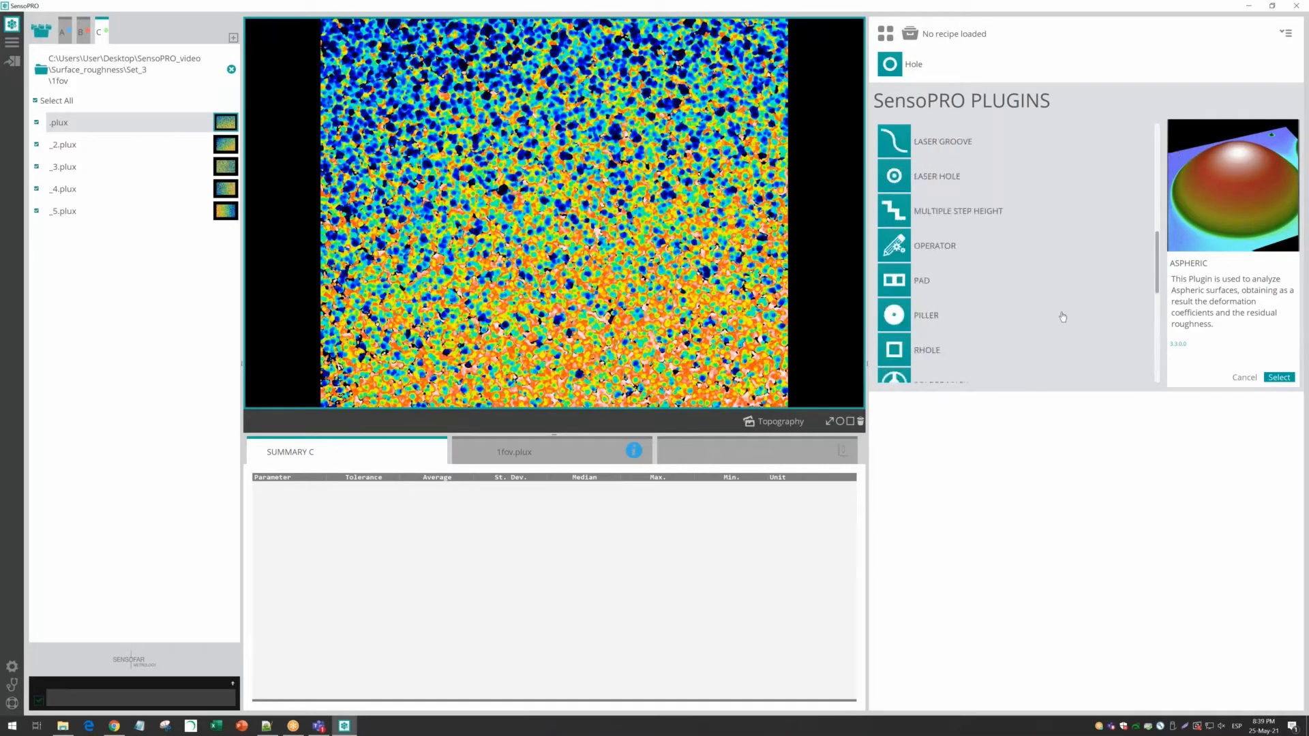
scroll(1062, 317, down, 10)
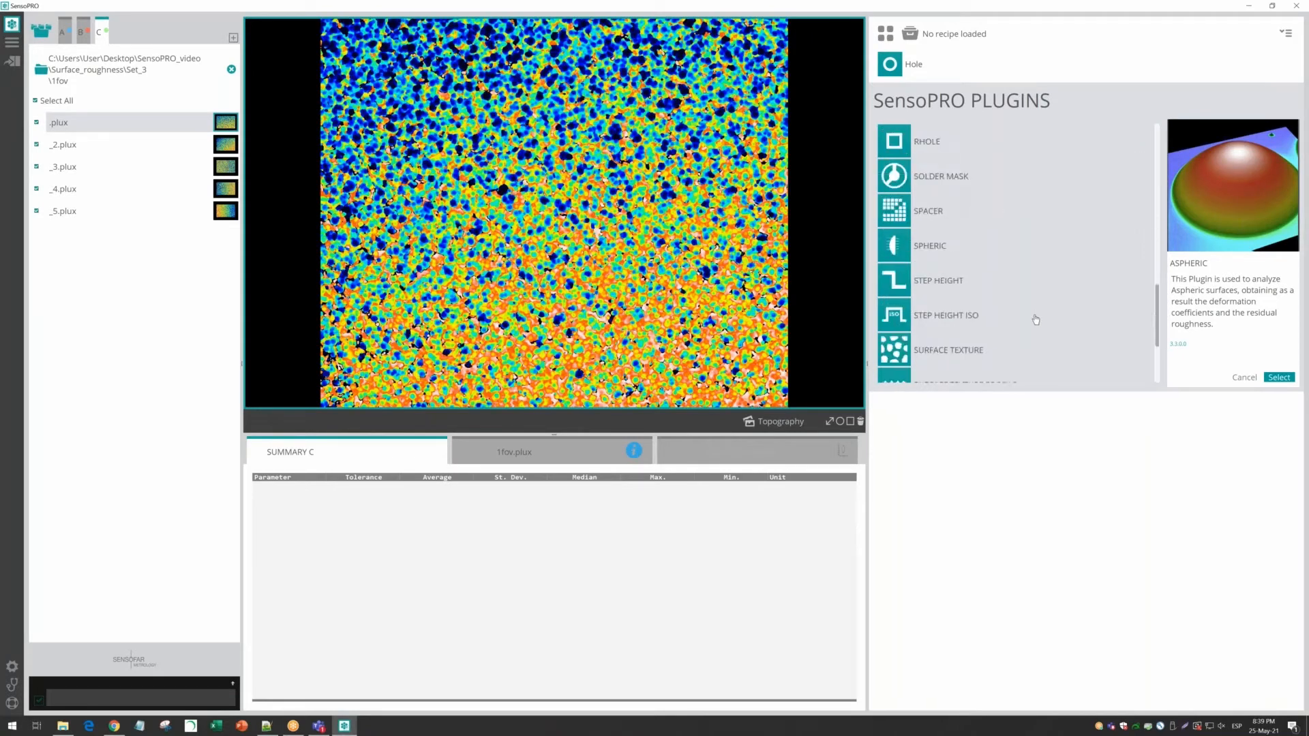
click(955, 346)
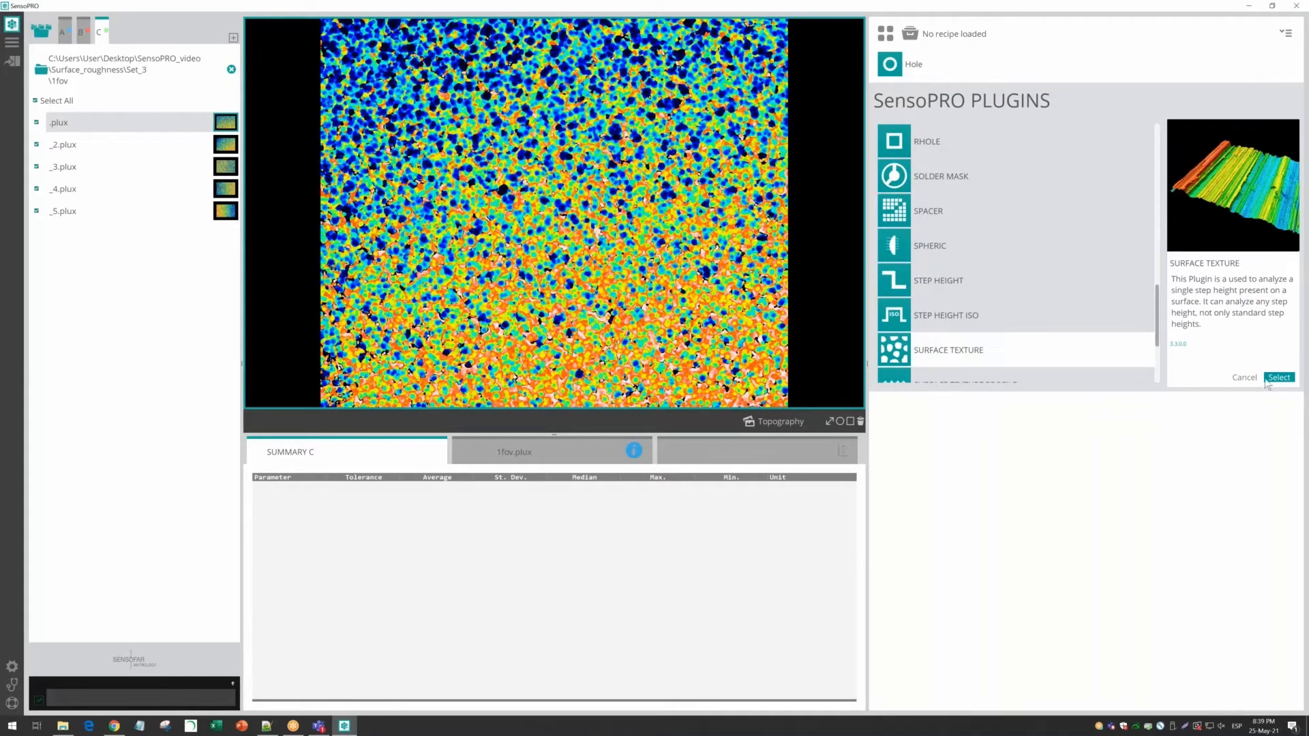
click(1277, 377)
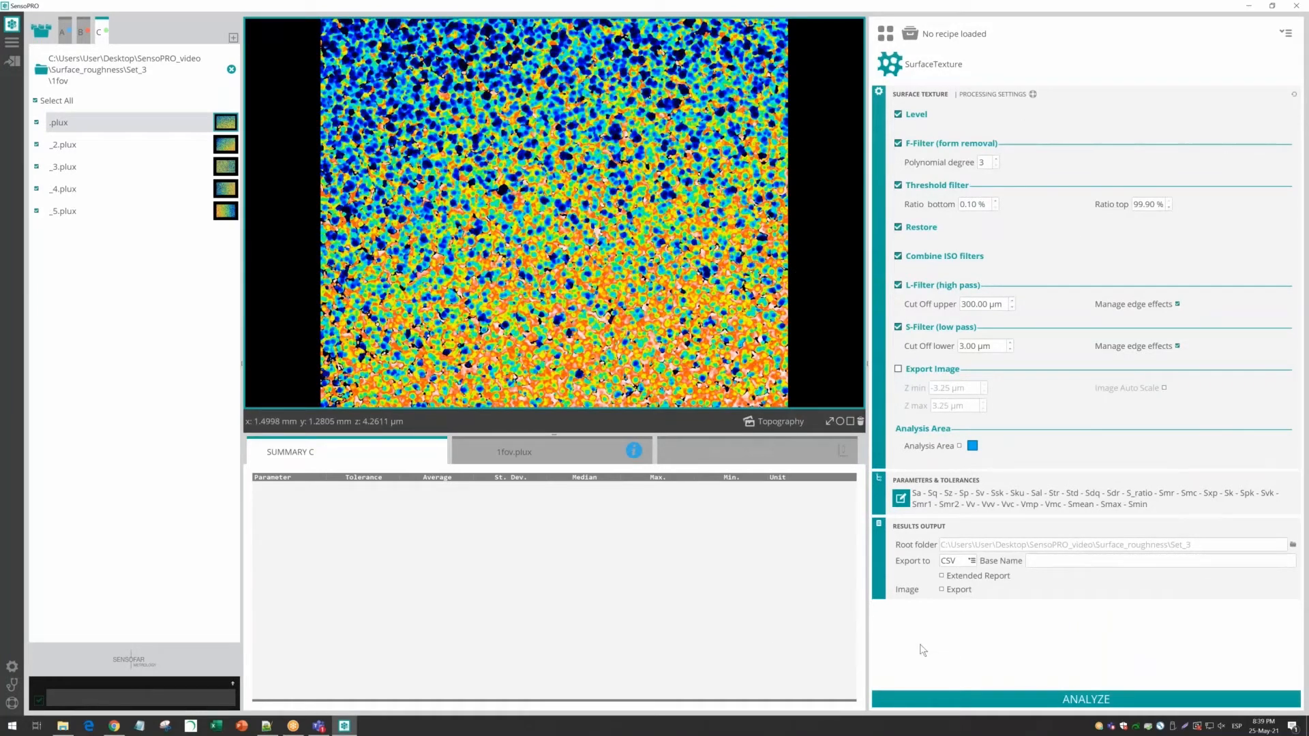
Run the Surface Texture analysis on all groups and review its results in the CSV report and the multiple group comparison
click(924, 700)
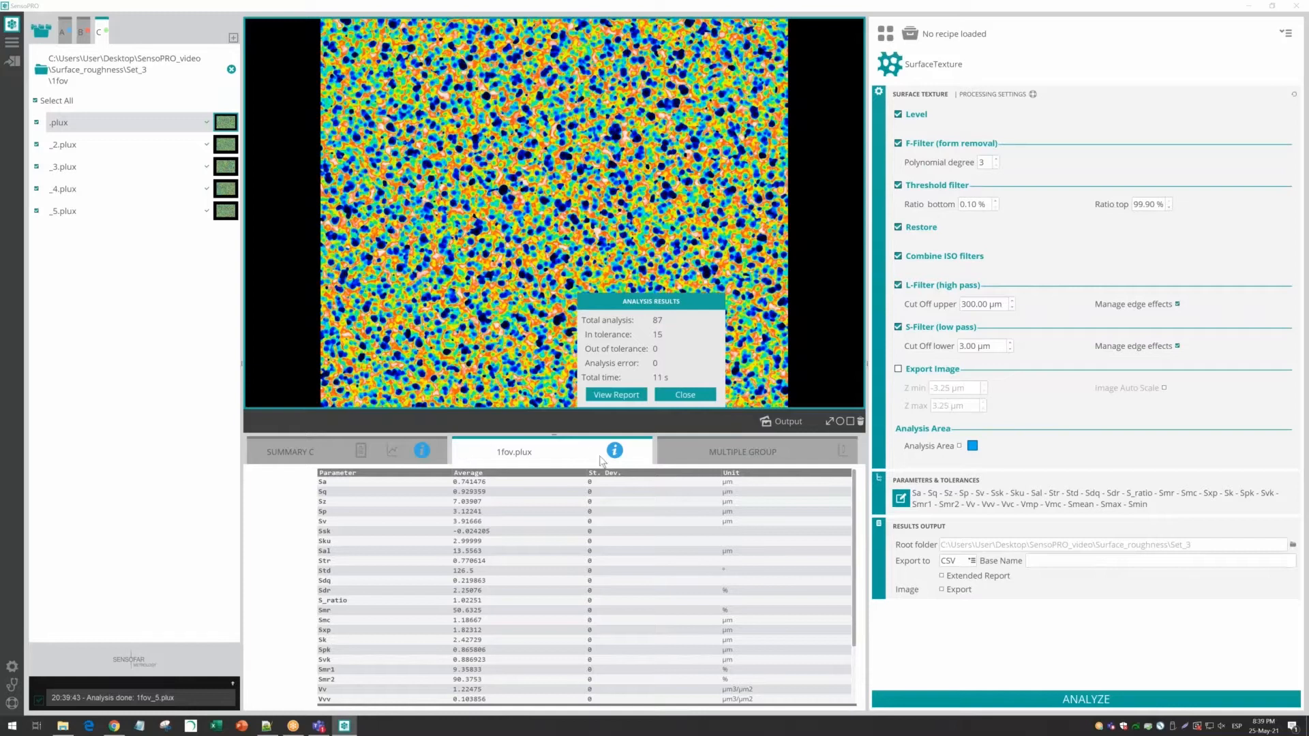
click(615, 397)
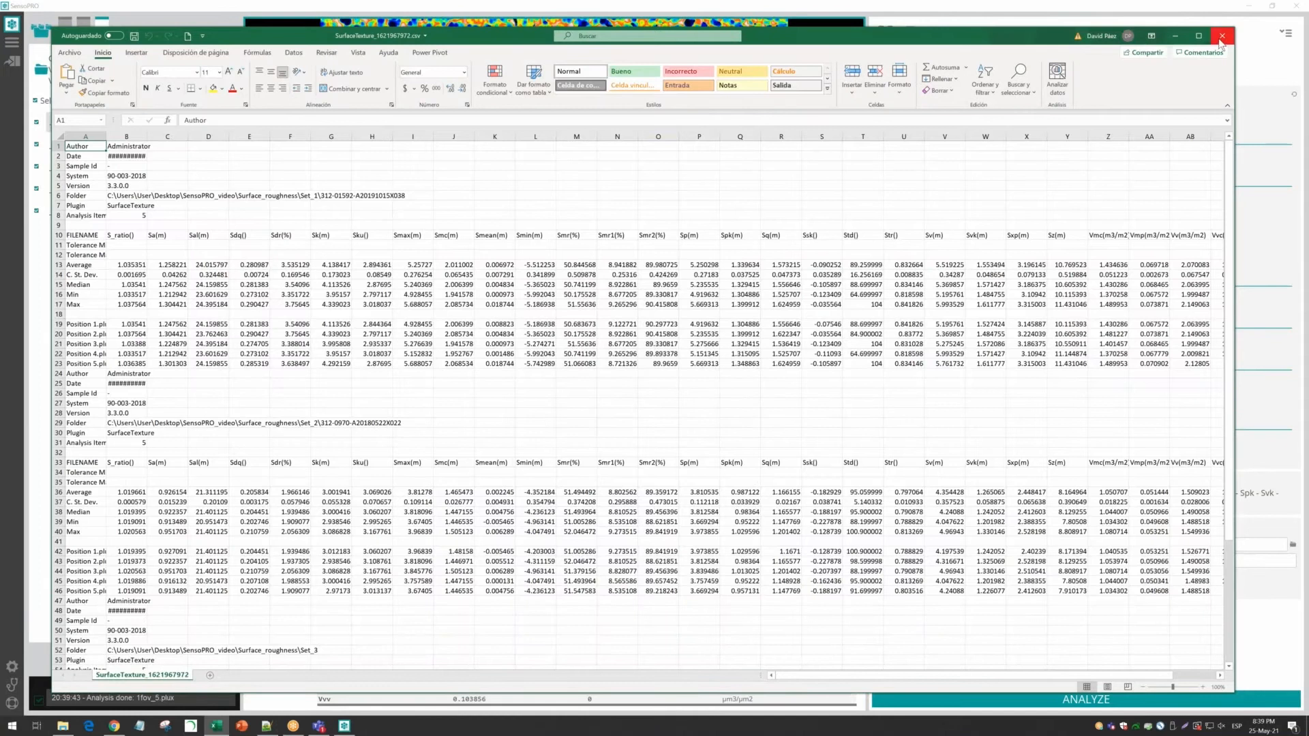
click(1221, 35)
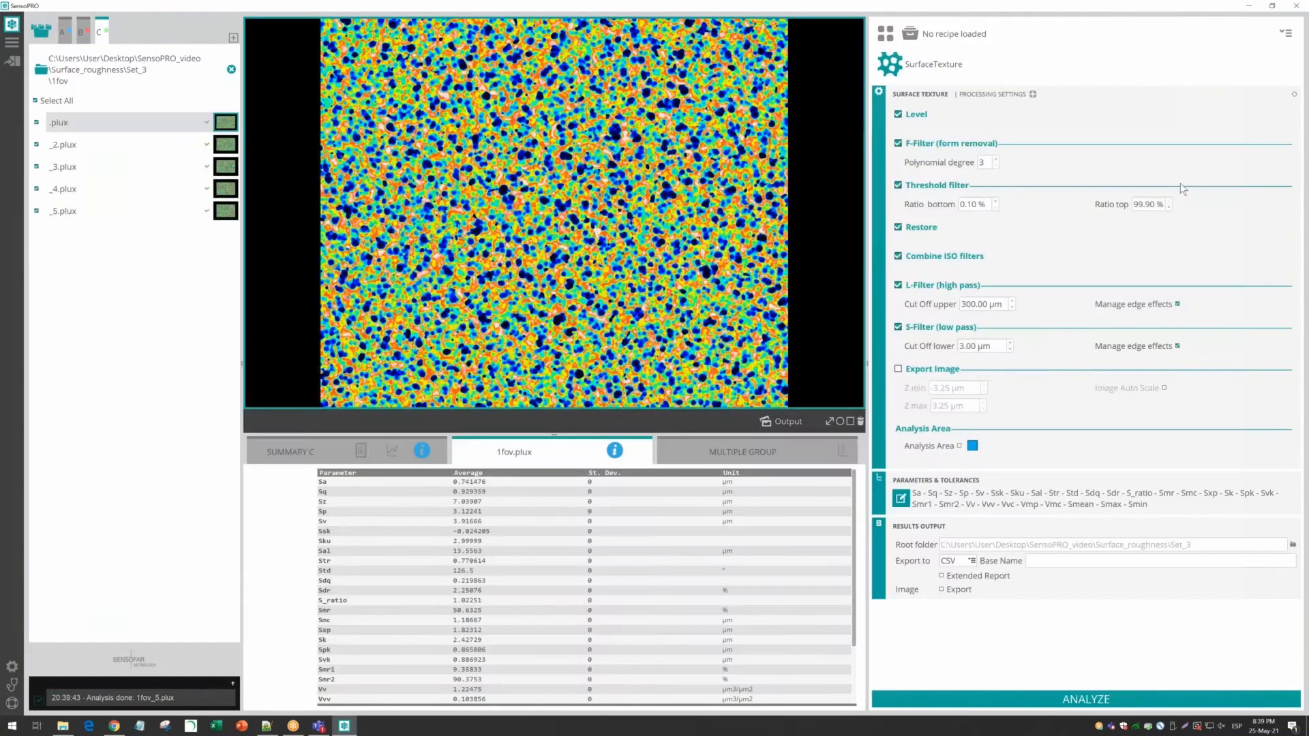
click(746, 452)
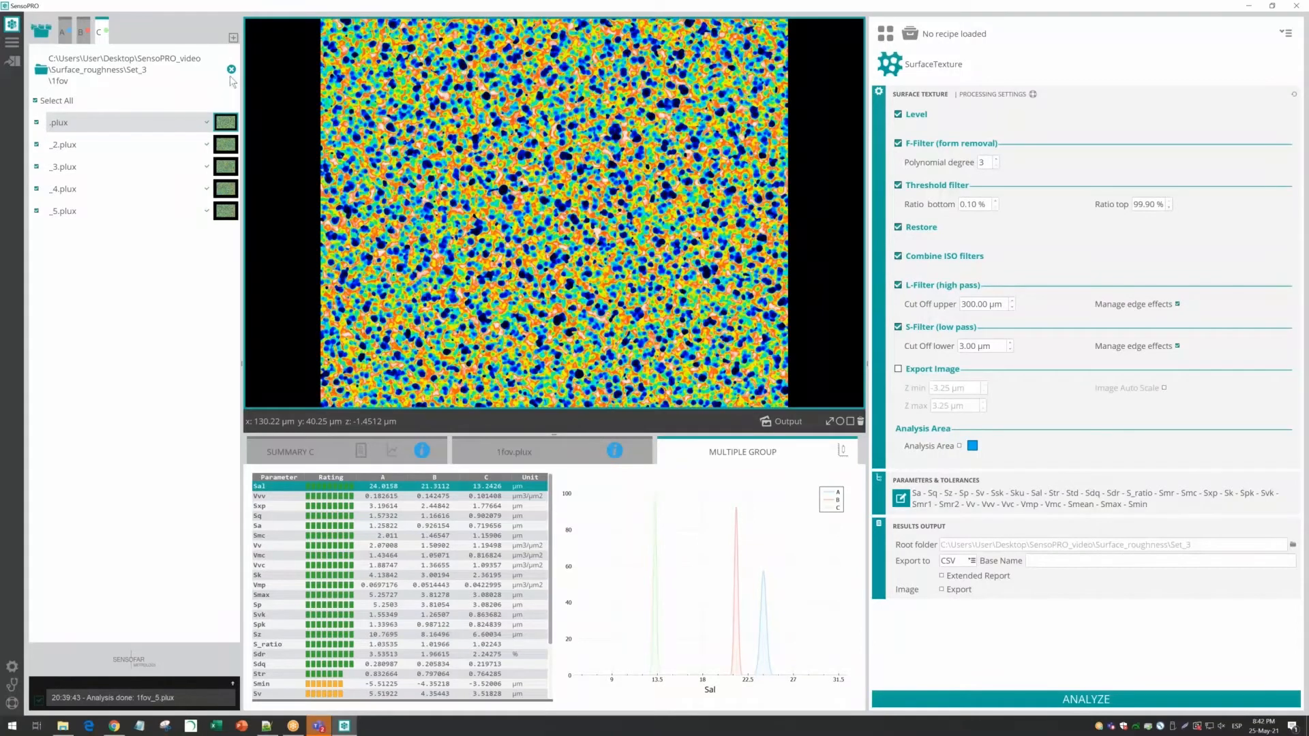
Close groups C and B, and load Semiconductor - Package - QFN Thermal pad2.plux from SensoPRO_video into group A
click(231, 72)
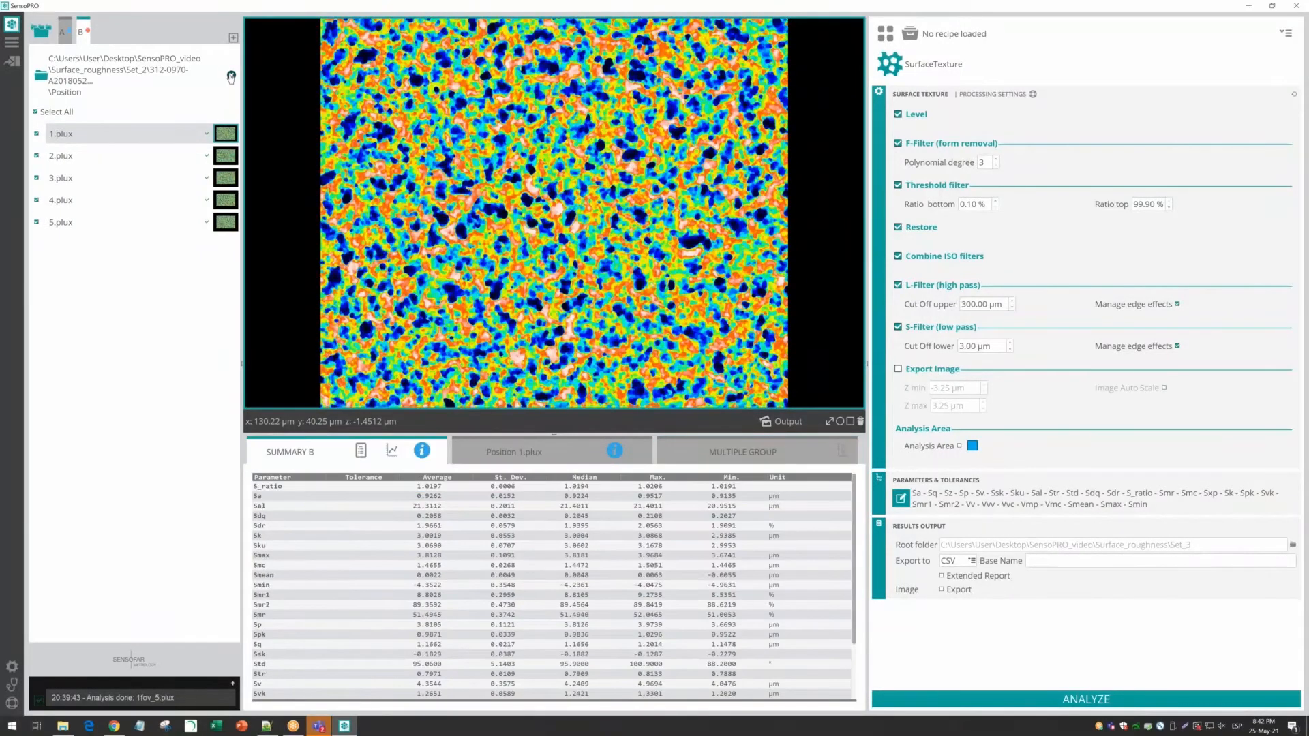
click(231, 75)
click(40, 70)
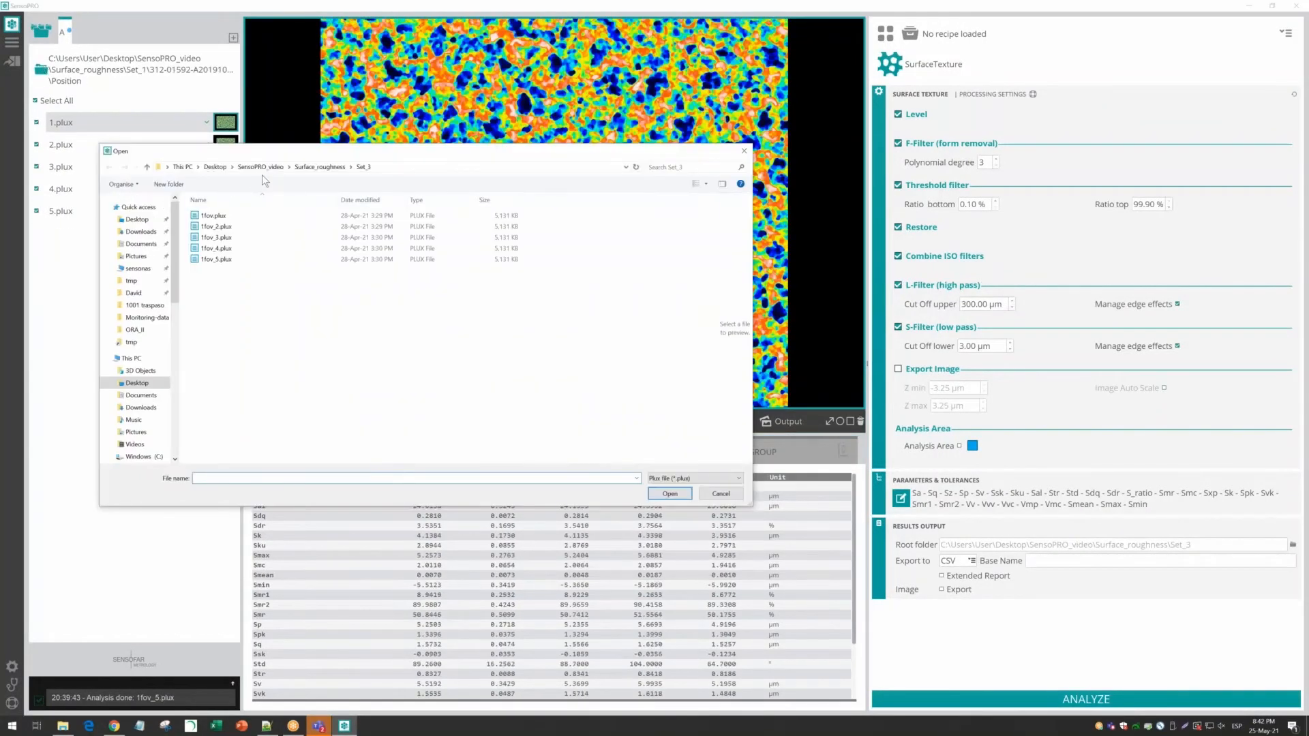
click(273, 171)
click(234, 227)
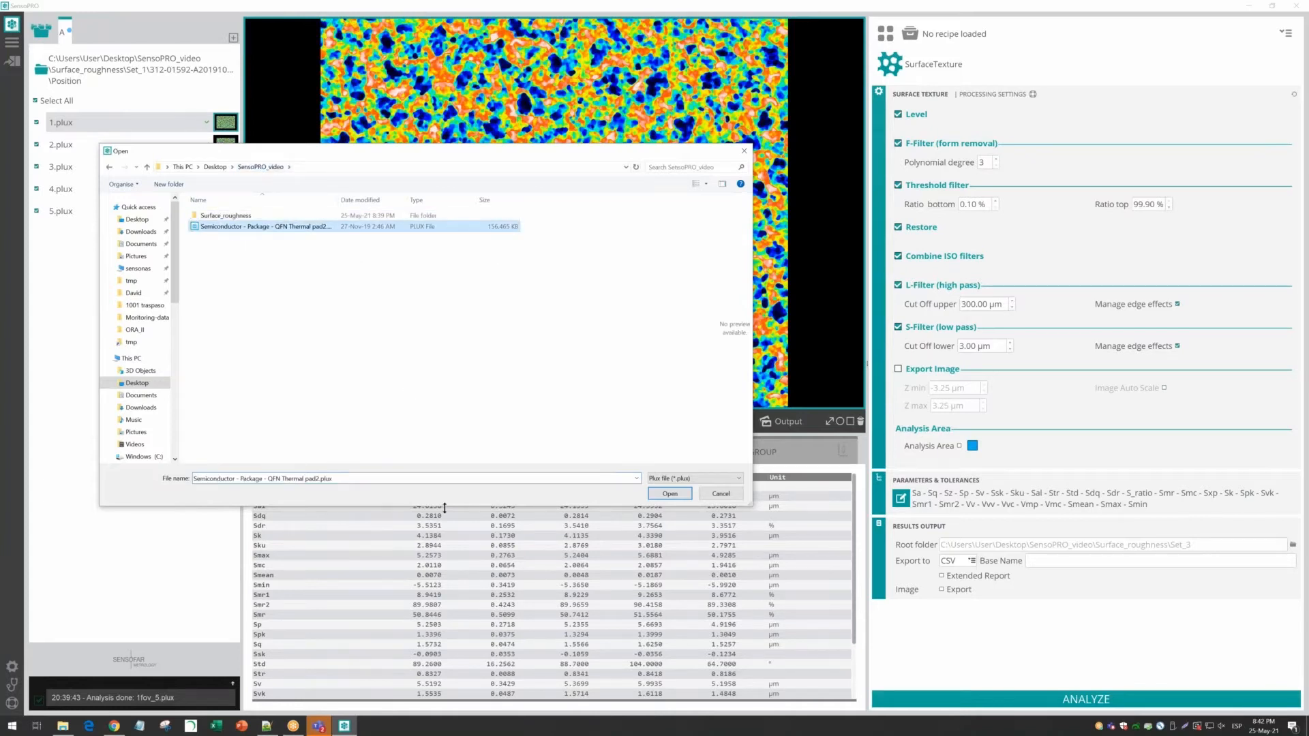
click(667, 499)
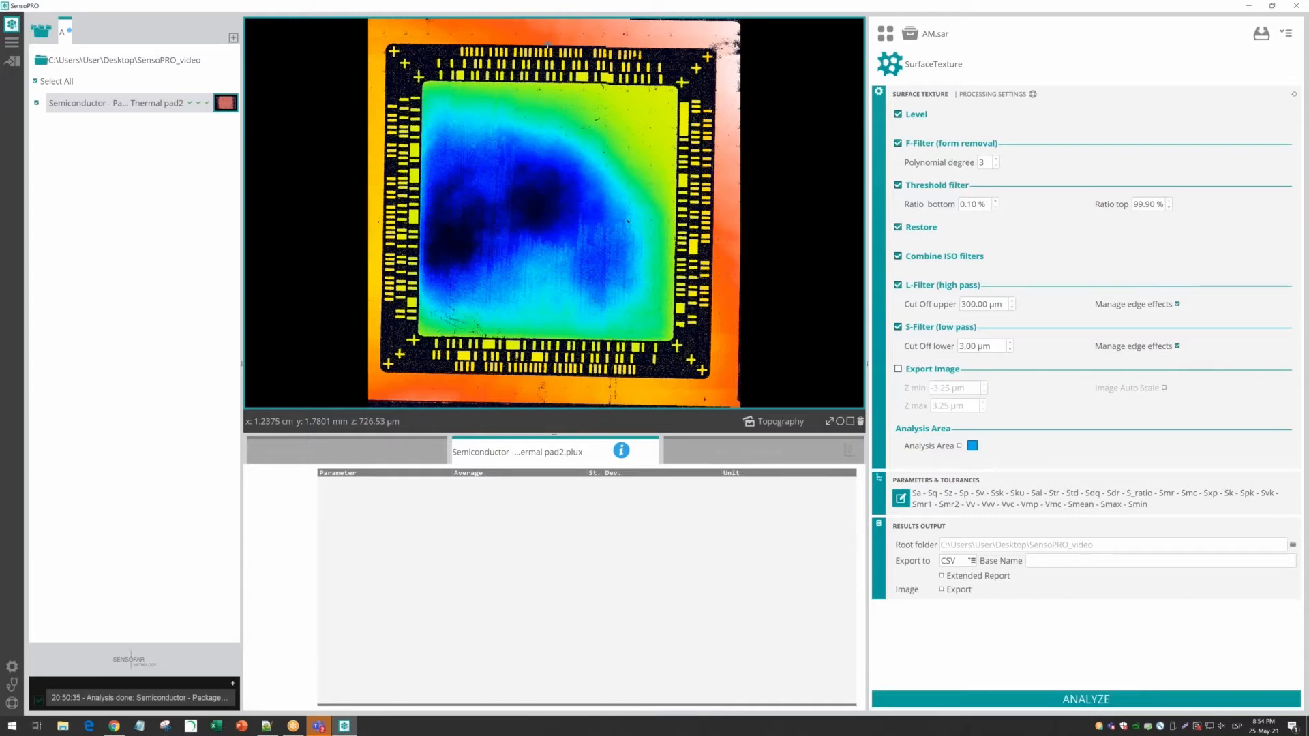
Create a multiple recipe named demo_3.3 that combines AM.sar, Rectangular_hole_1.sar and Roughness_1.sar
click(1286, 33)
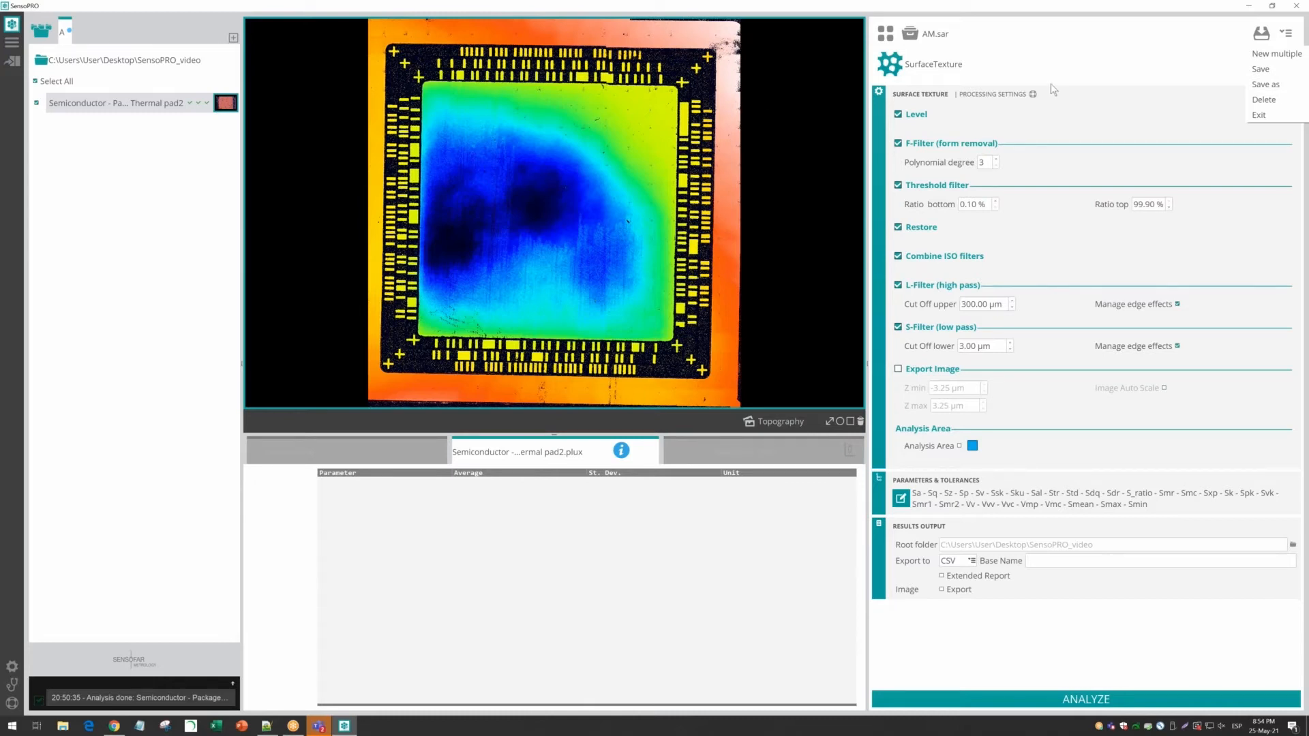
click(1265, 55)
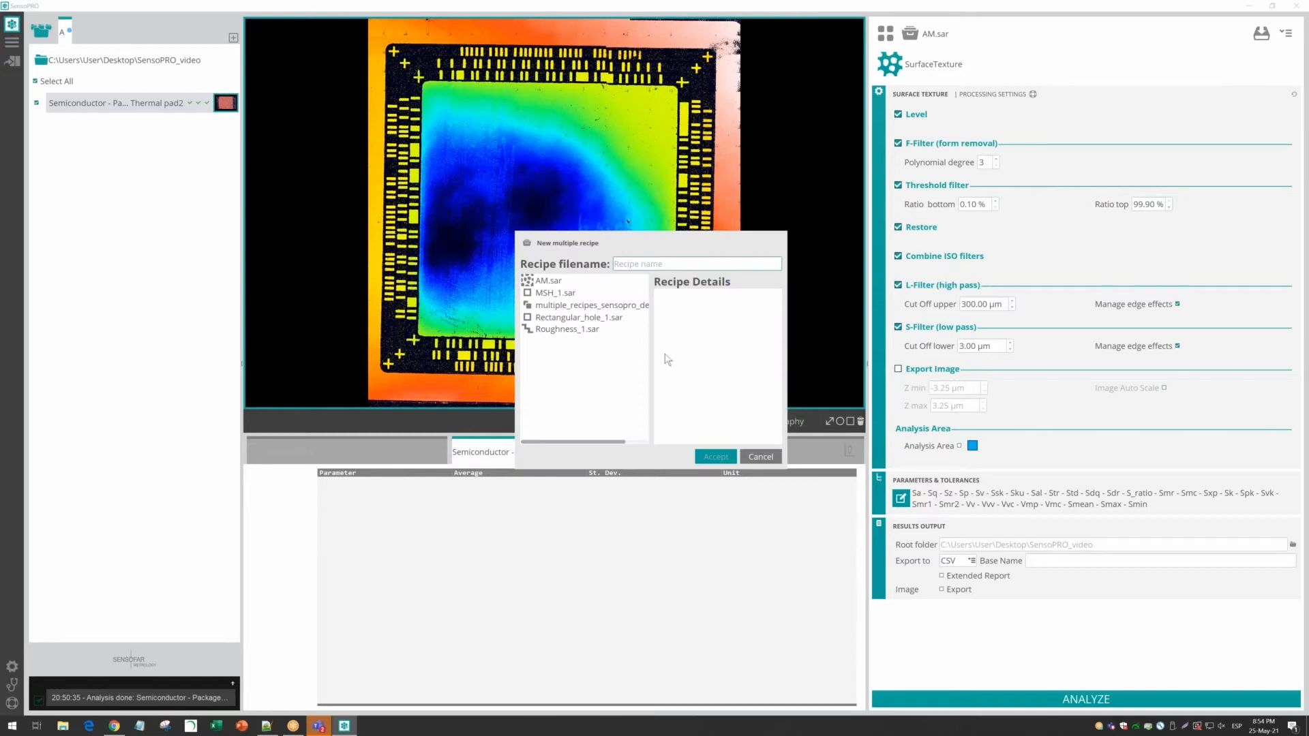
click(563, 284)
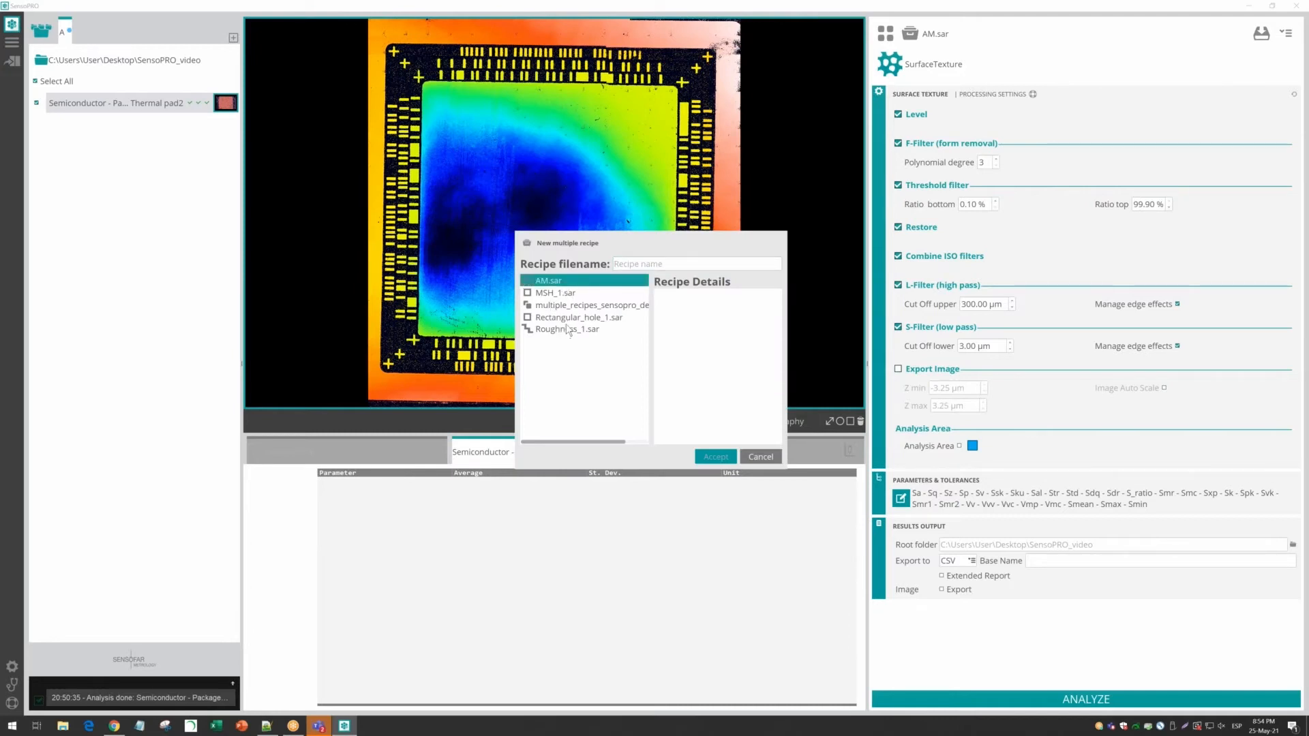
click(565, 320)
click(565, 329)
click(711, 457)
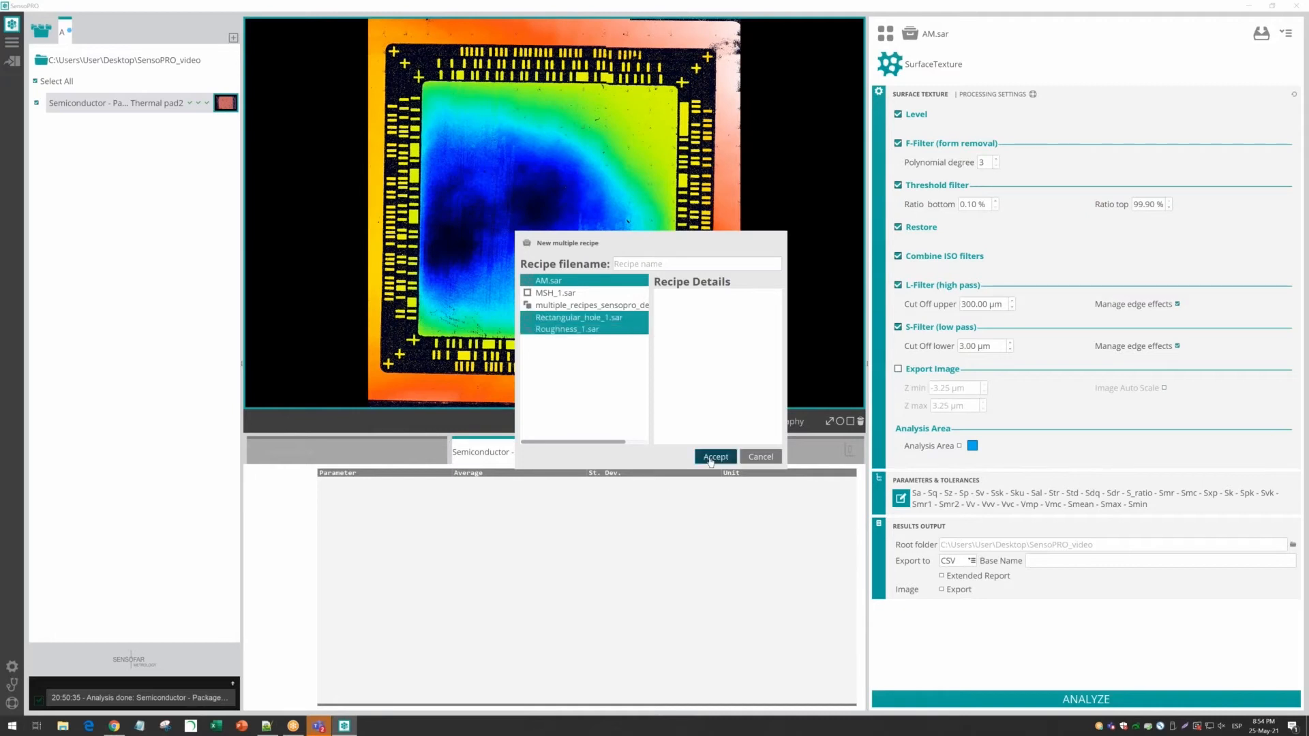
click(651, 363)
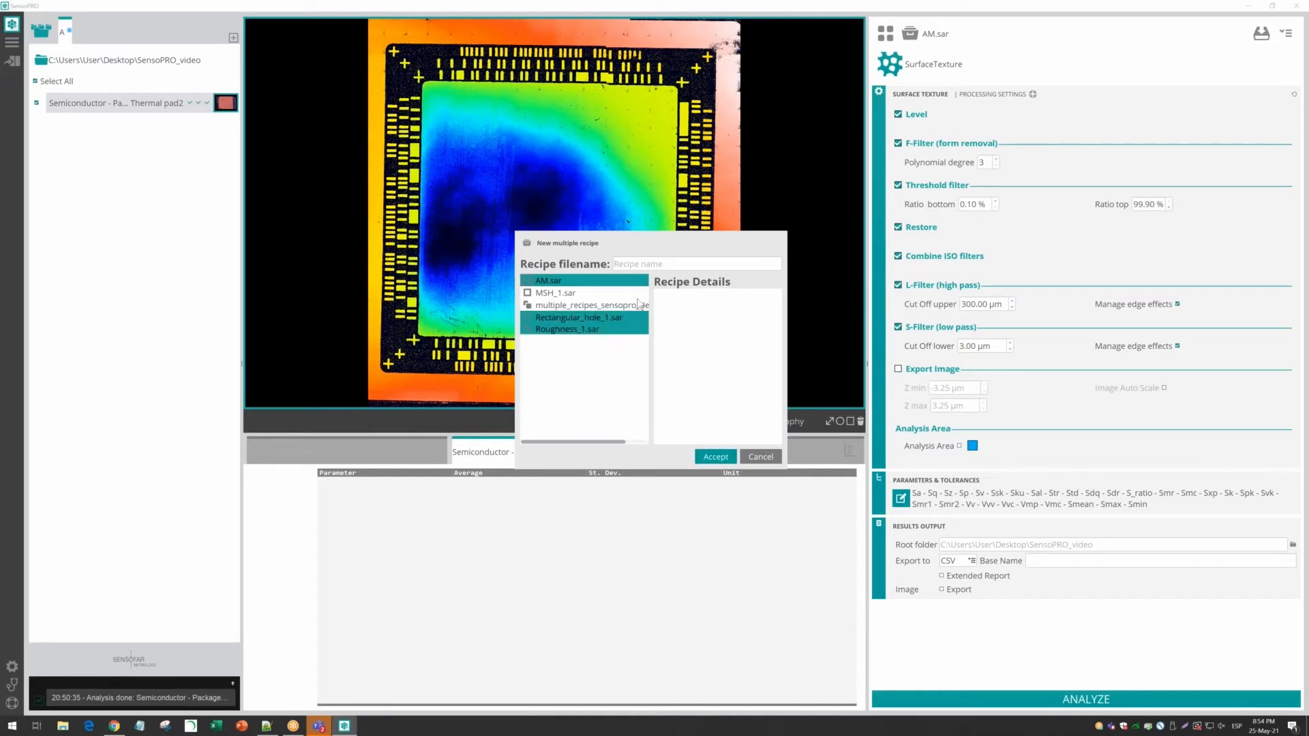
text(demo_3.3)
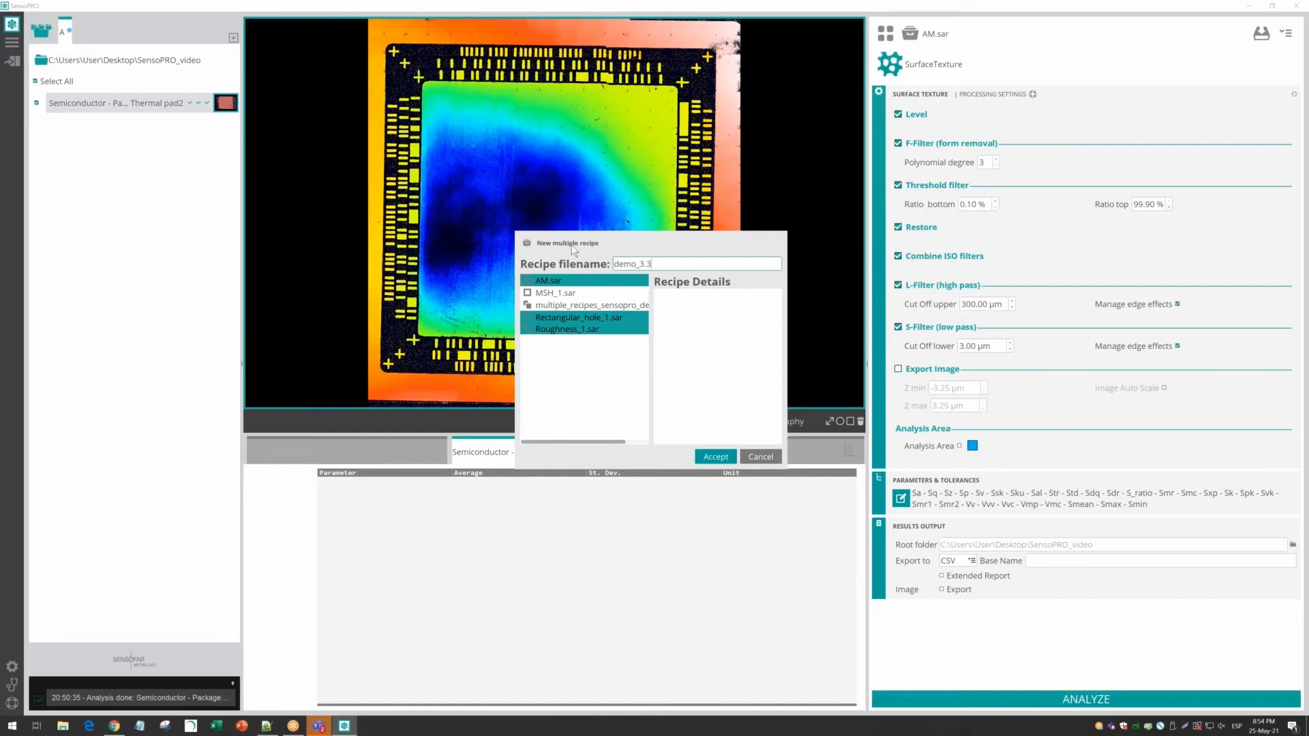
key(Return)
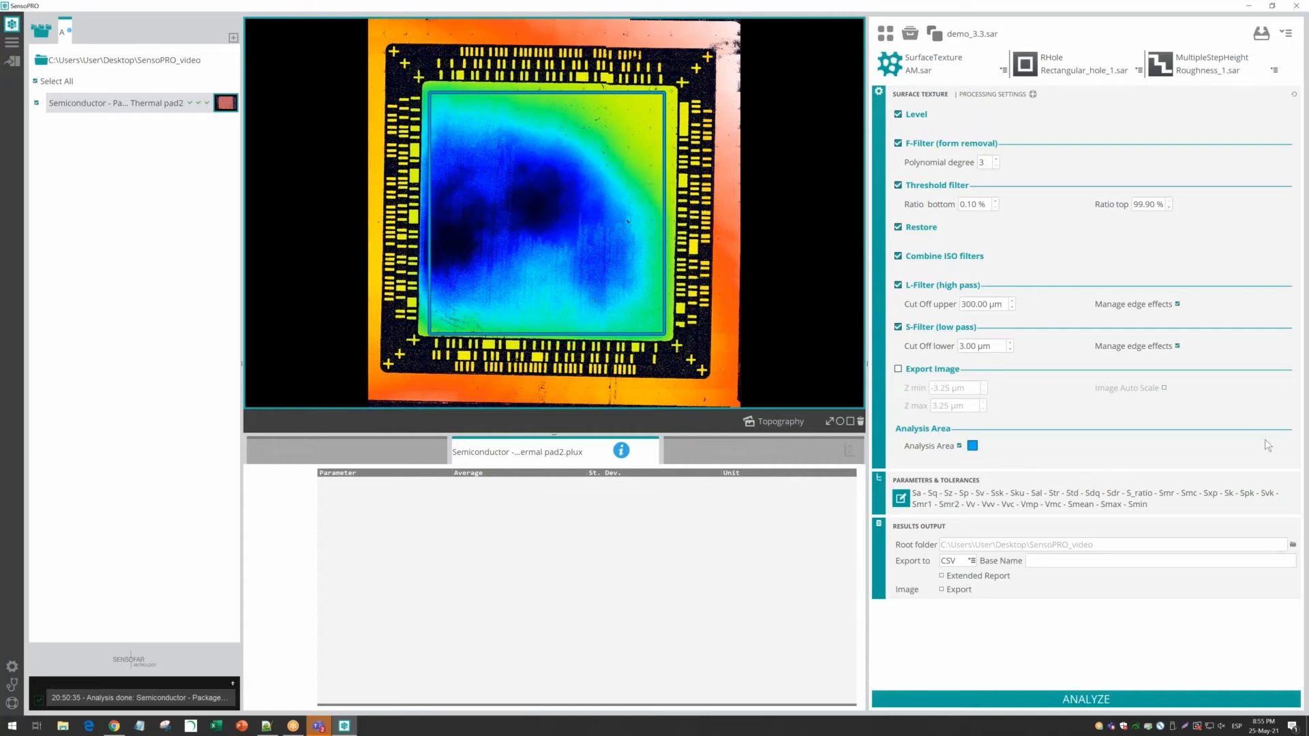
Check the RHole and MultipleStepHeight settings of the demo_3.3 recipe and run the analysis on the QFN package
click(1062, 61)
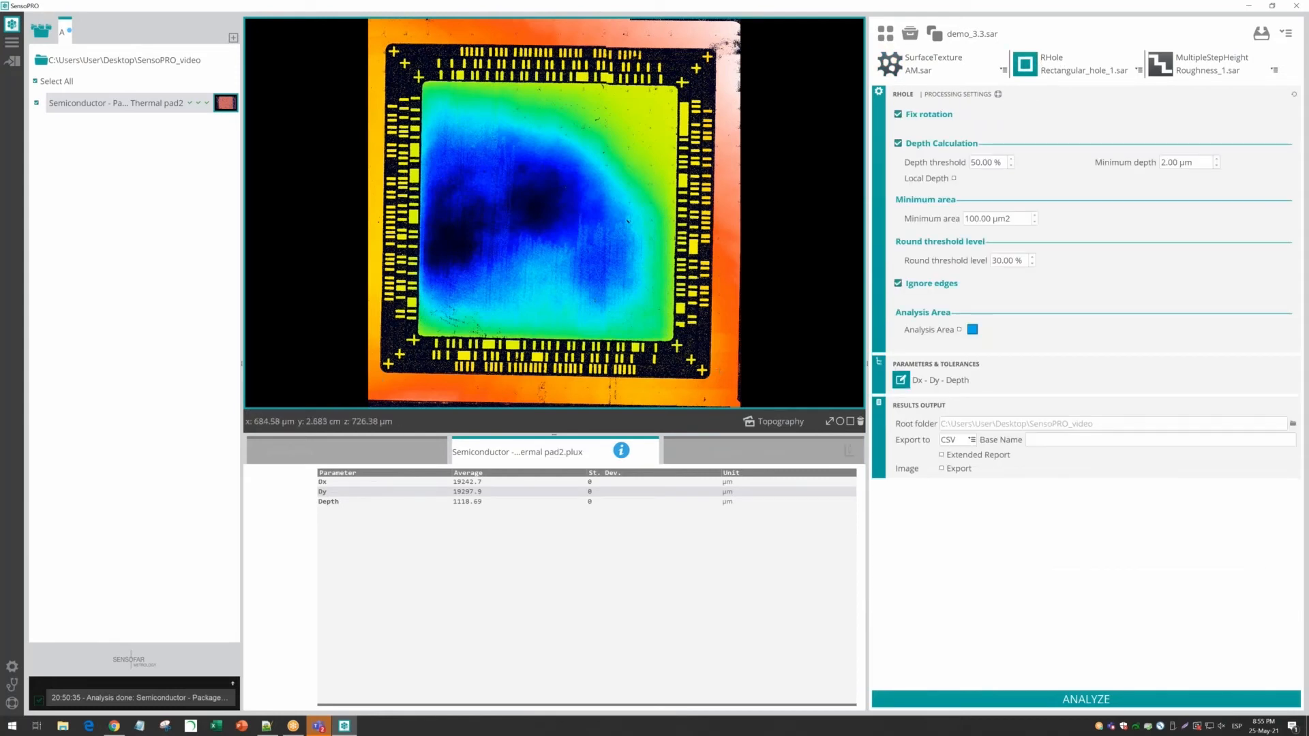
click(1161, 67)
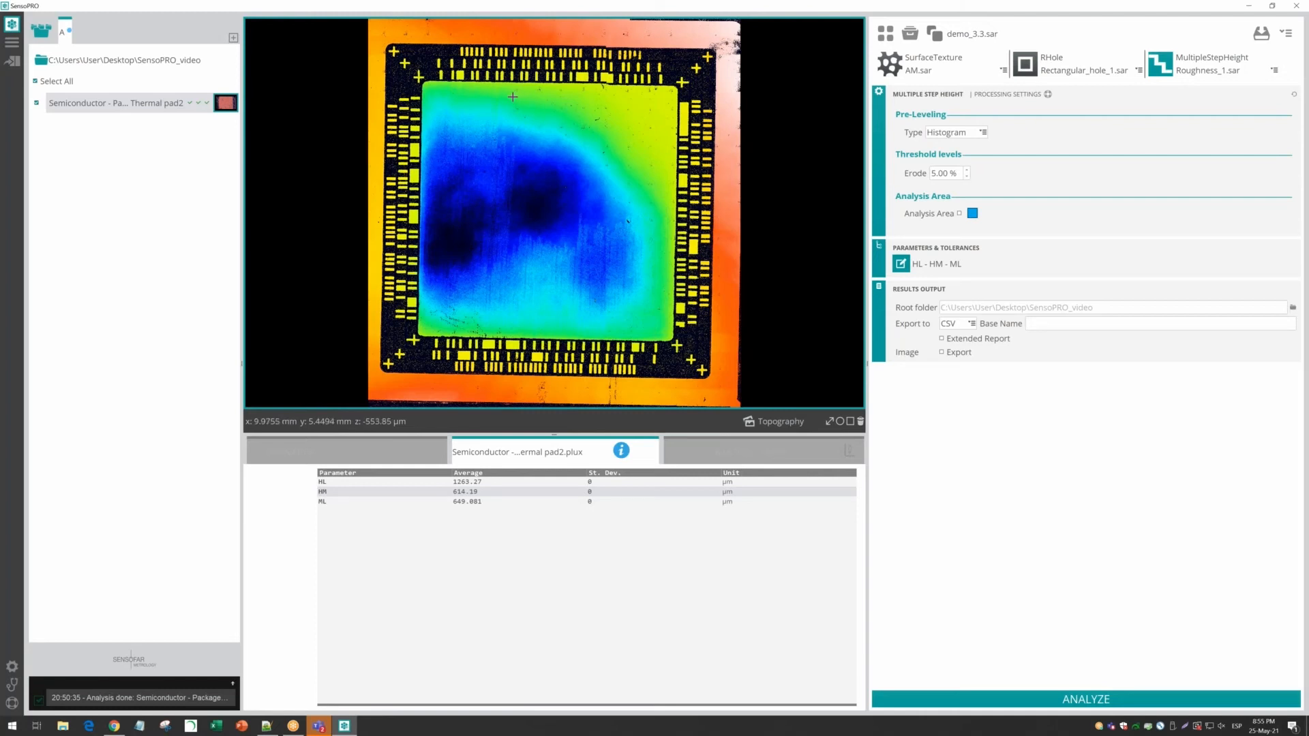
click(1017, 705)
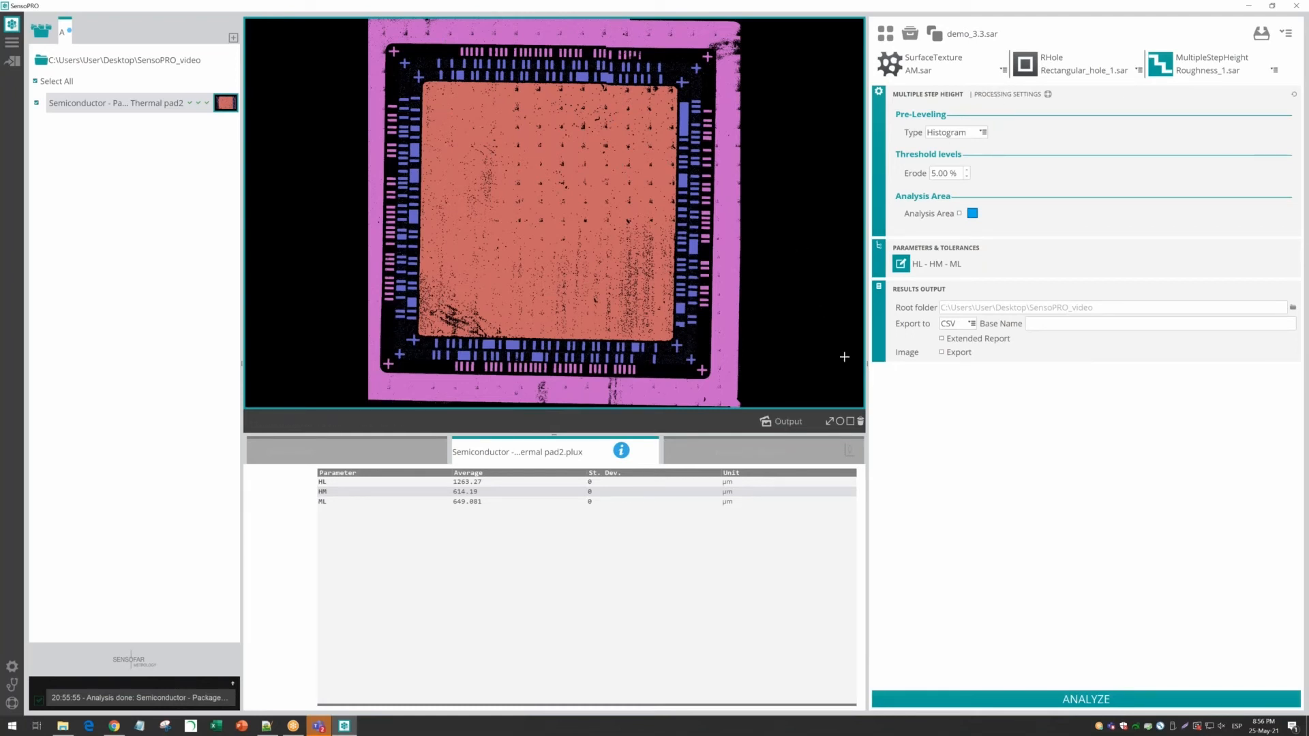
Review the output image and result parameters of the RHole and SurfaceTexture analyses
click(1021, 65)
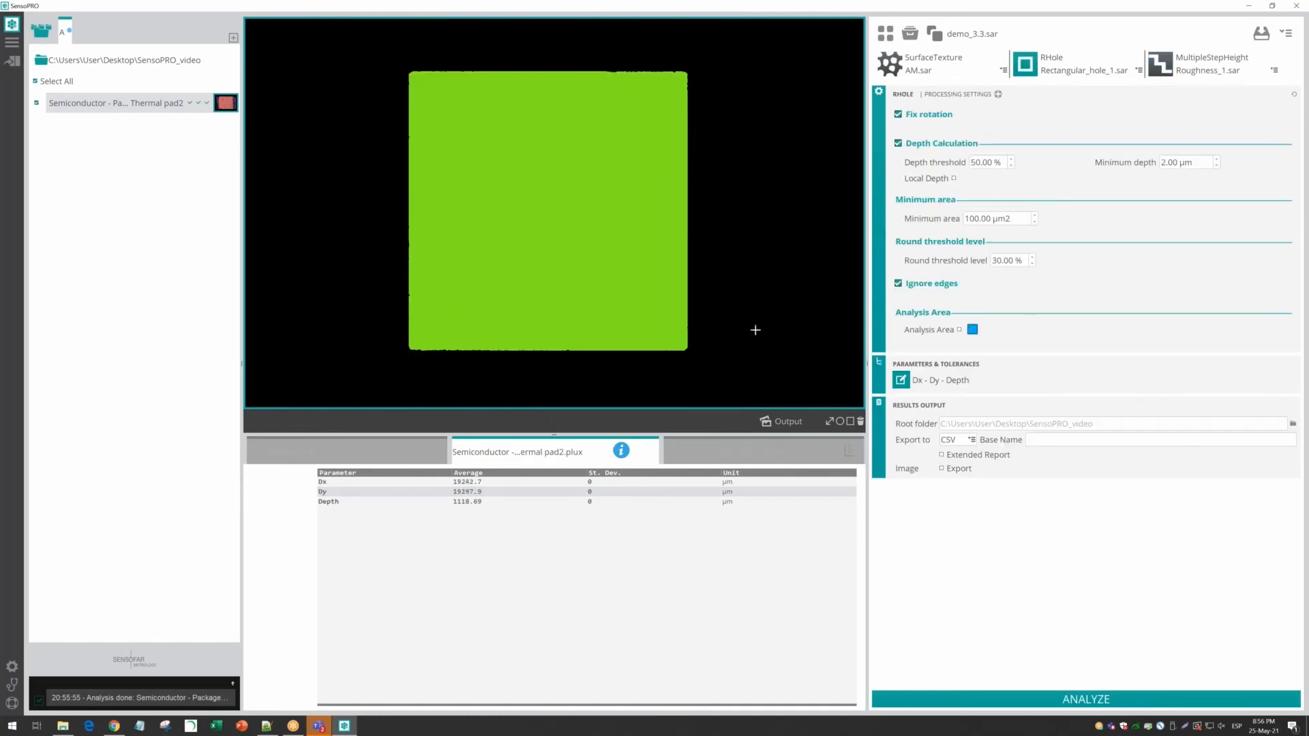
click(781, 418)
click(778, 413)
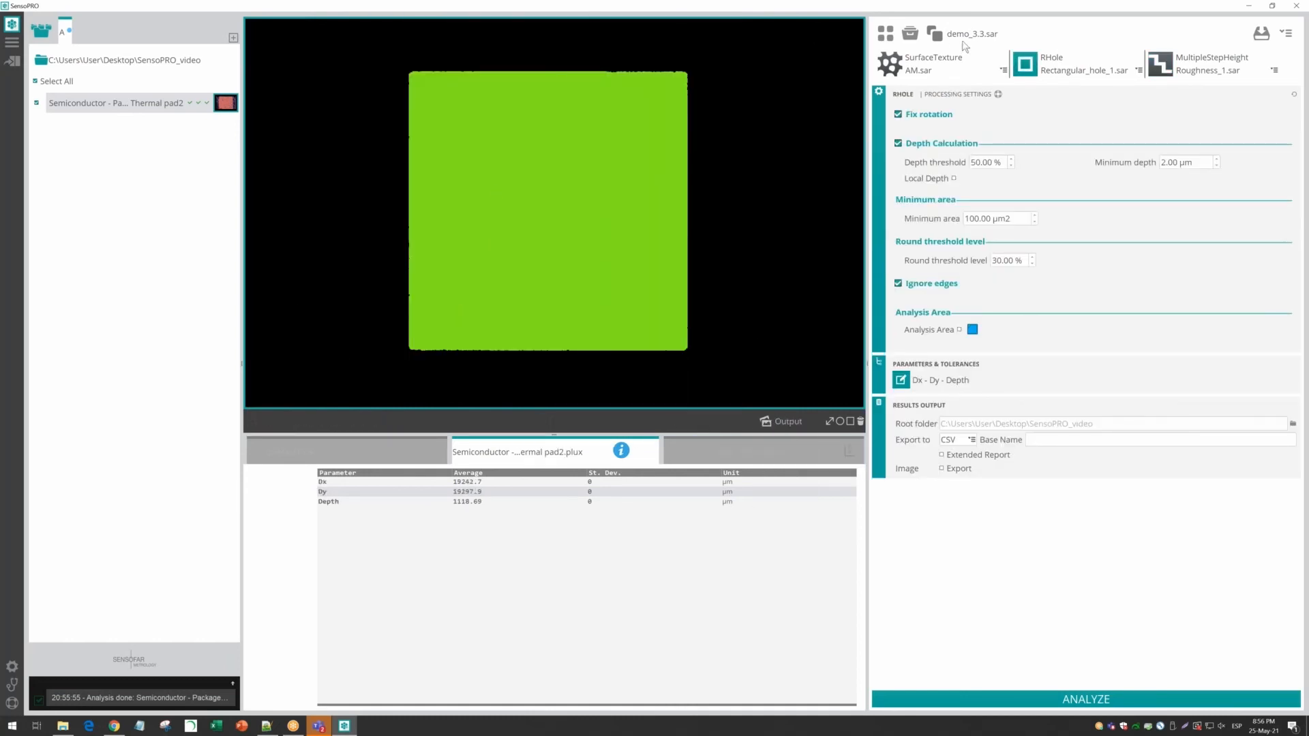
click(896, 61)
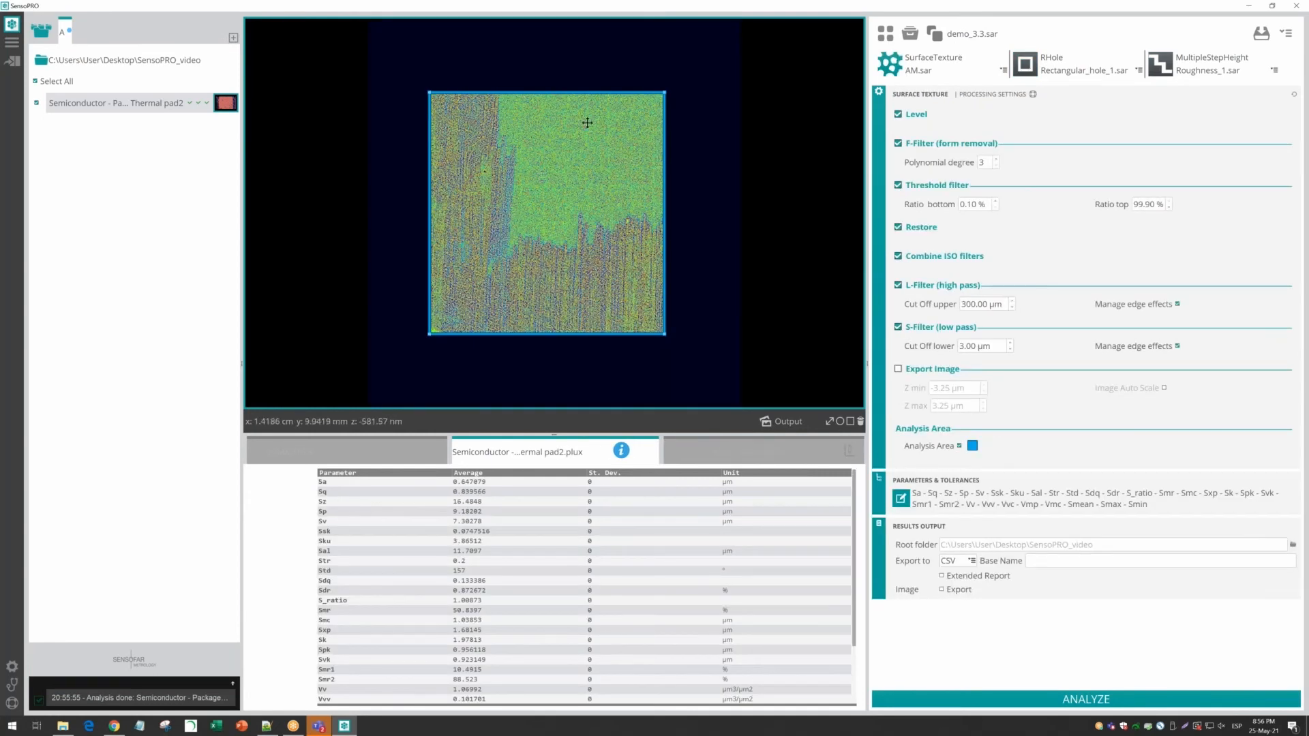
Switch to File Explorer and review the AM and Rectangular_hole_1 CSV reports from the SensoPRO_video folder in Excel, closing each one
click(63, 728)
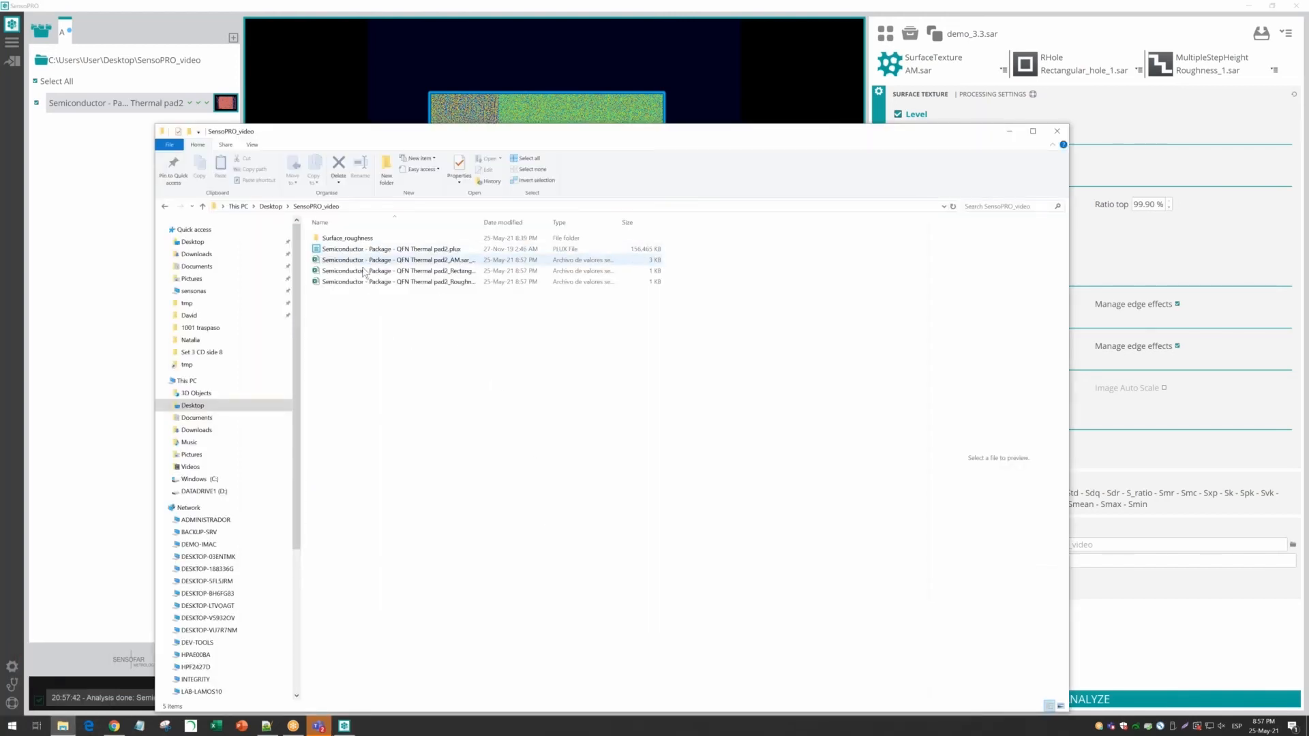
click(373, 250)
double_click(395, 265)
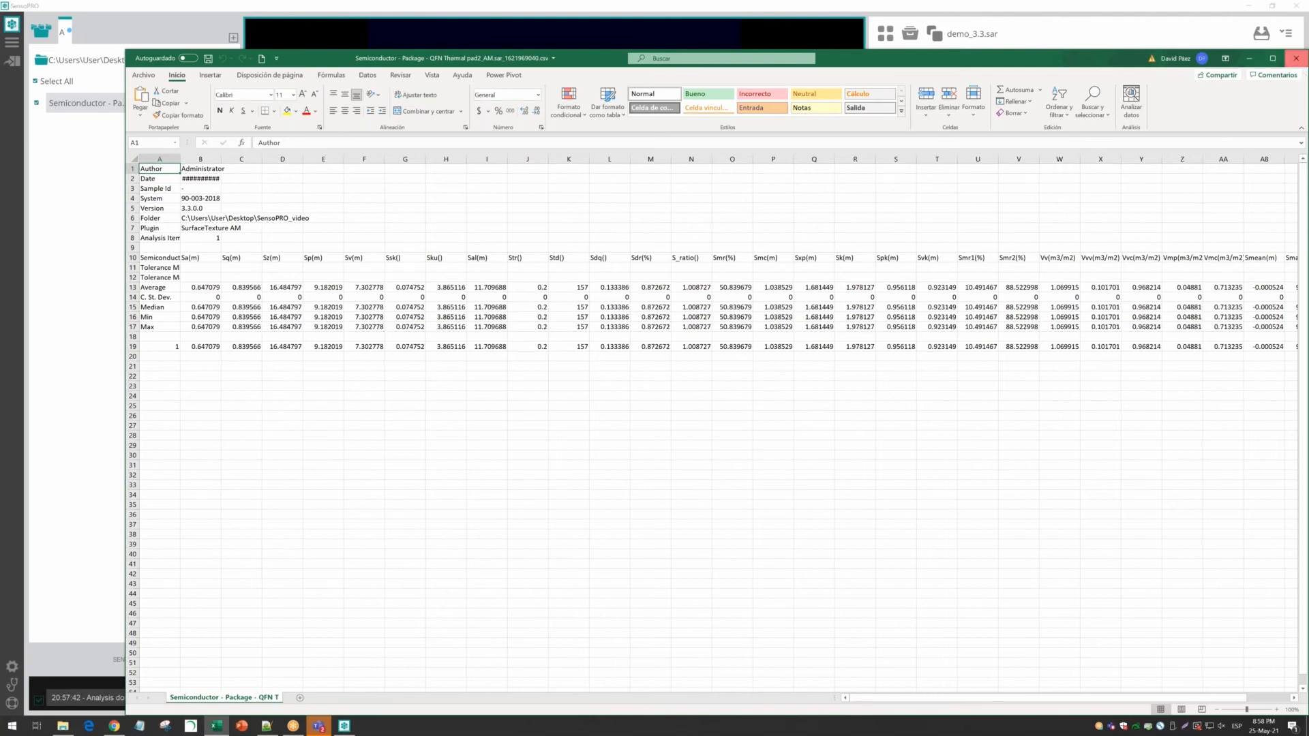
click(1296, 58)
double_click(444, 272)
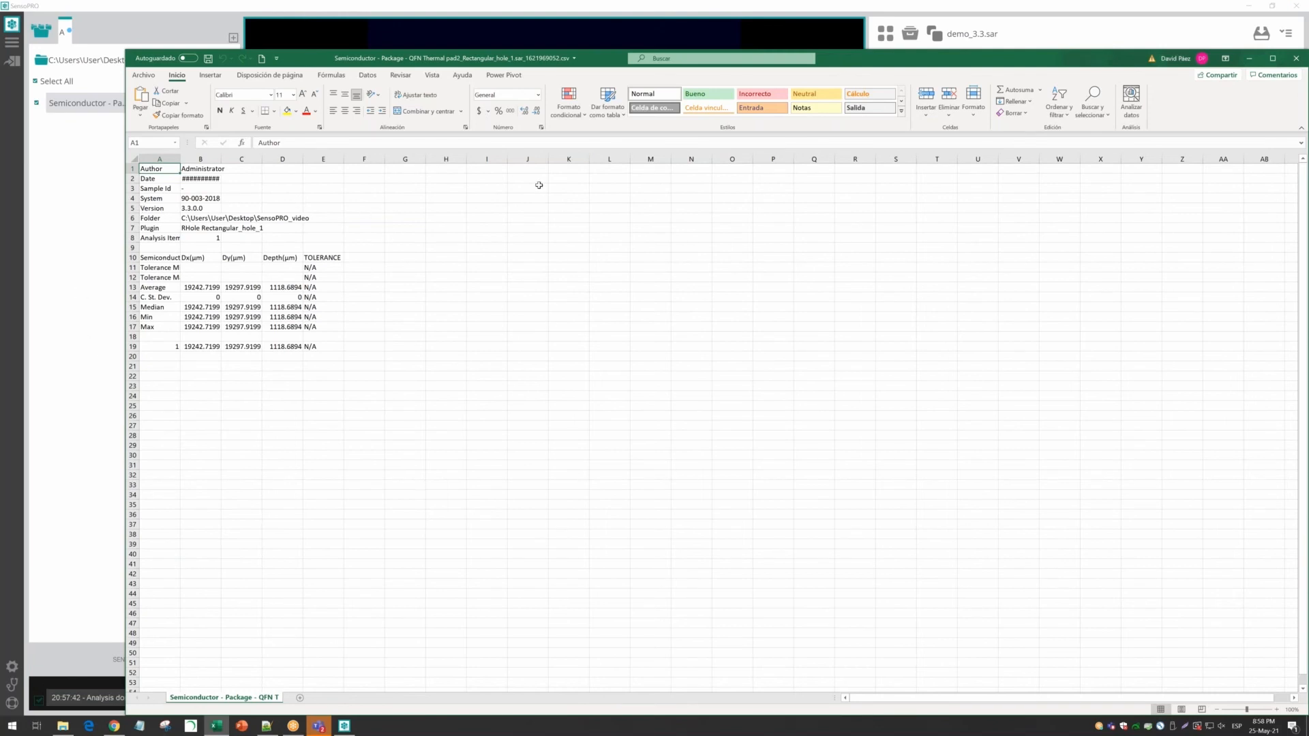
click(1295, 60)
Inspect the HL, HM and ML results in the Roughness_1 CSV report, then close it and return to SensoPRO
click(395, 282)
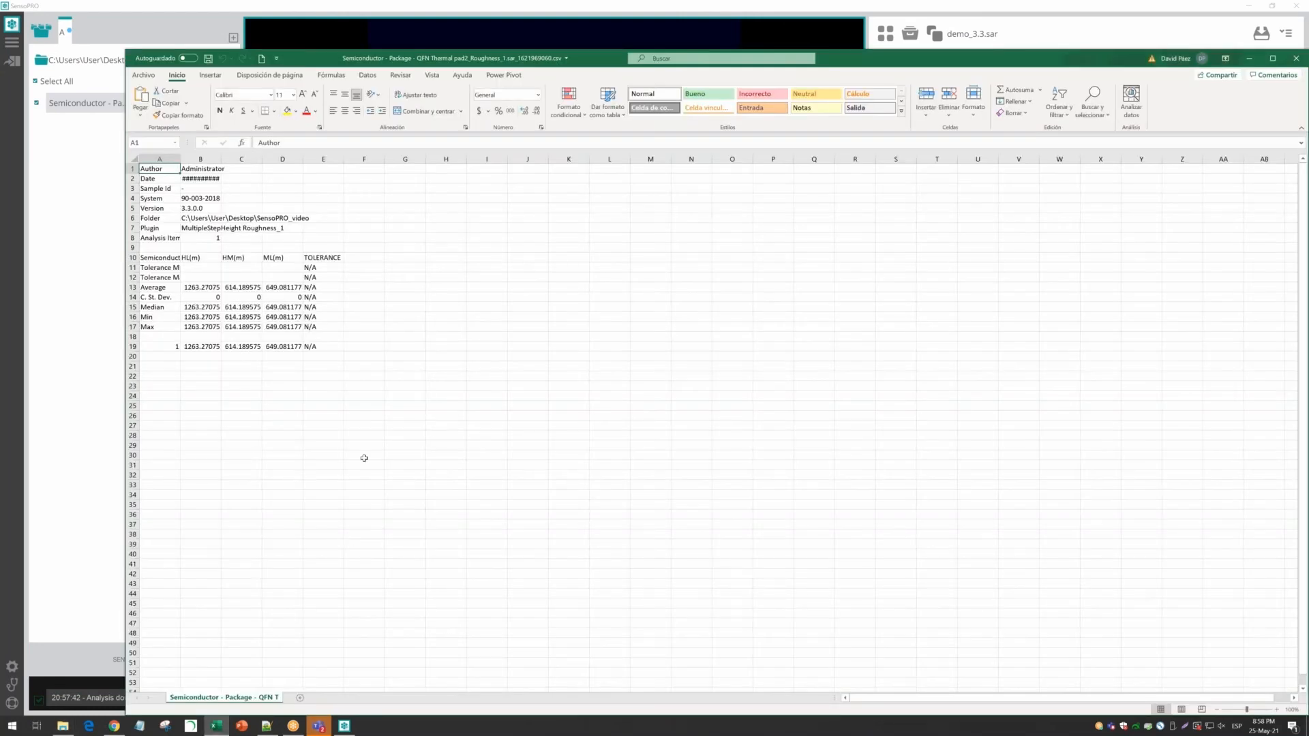
click(200, 346)
key(Right)
key(Right)
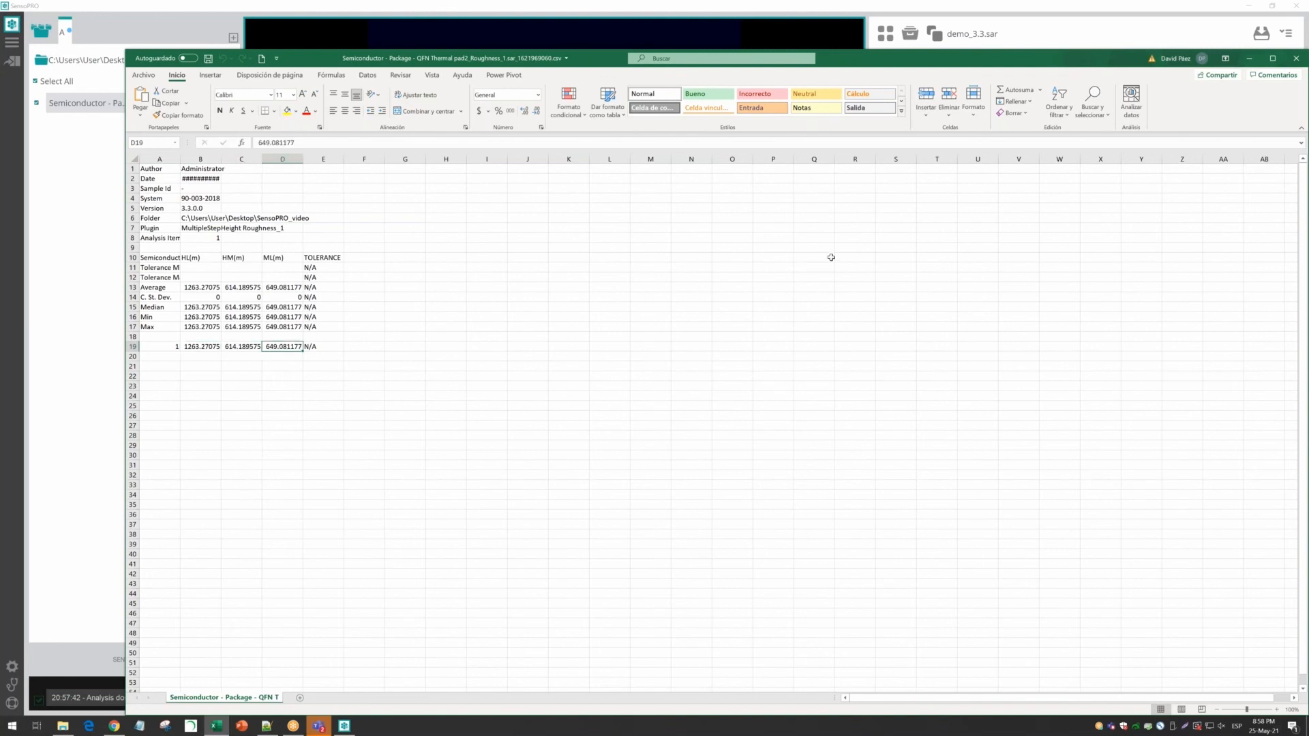
click(1295, 58)
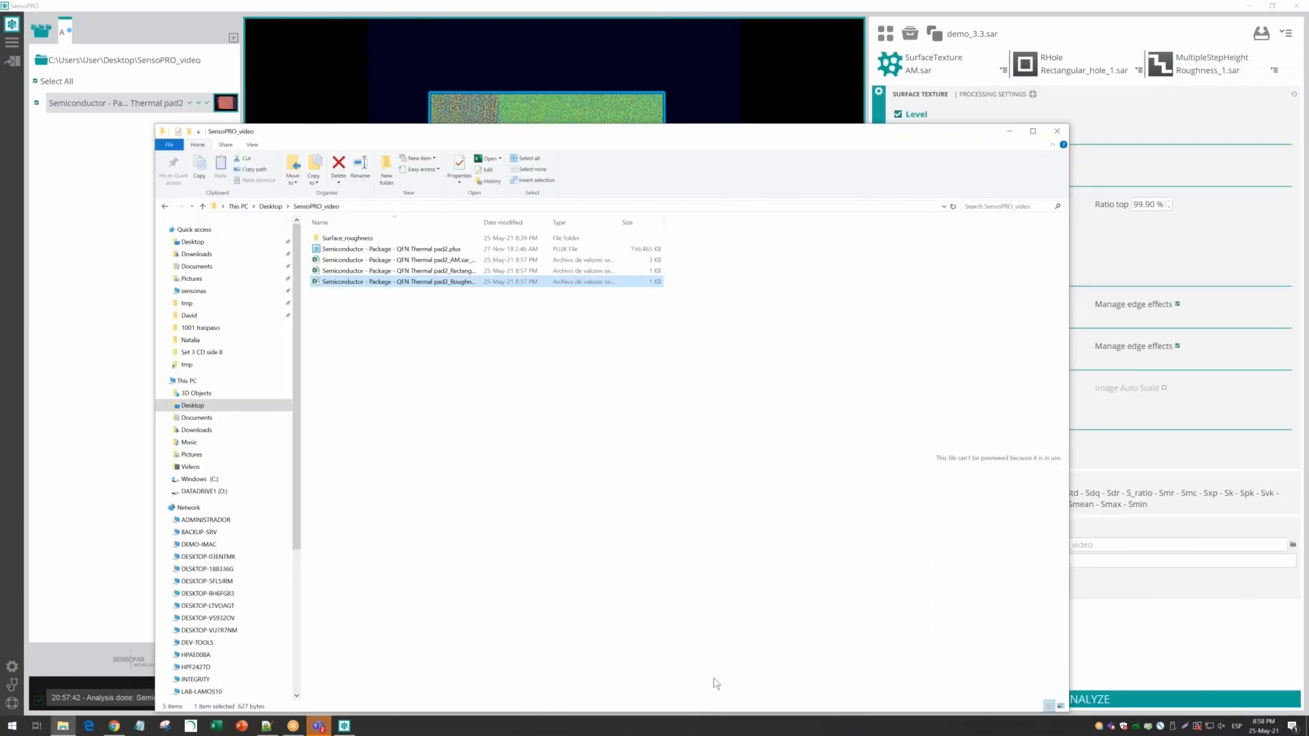
click(1057, 130)
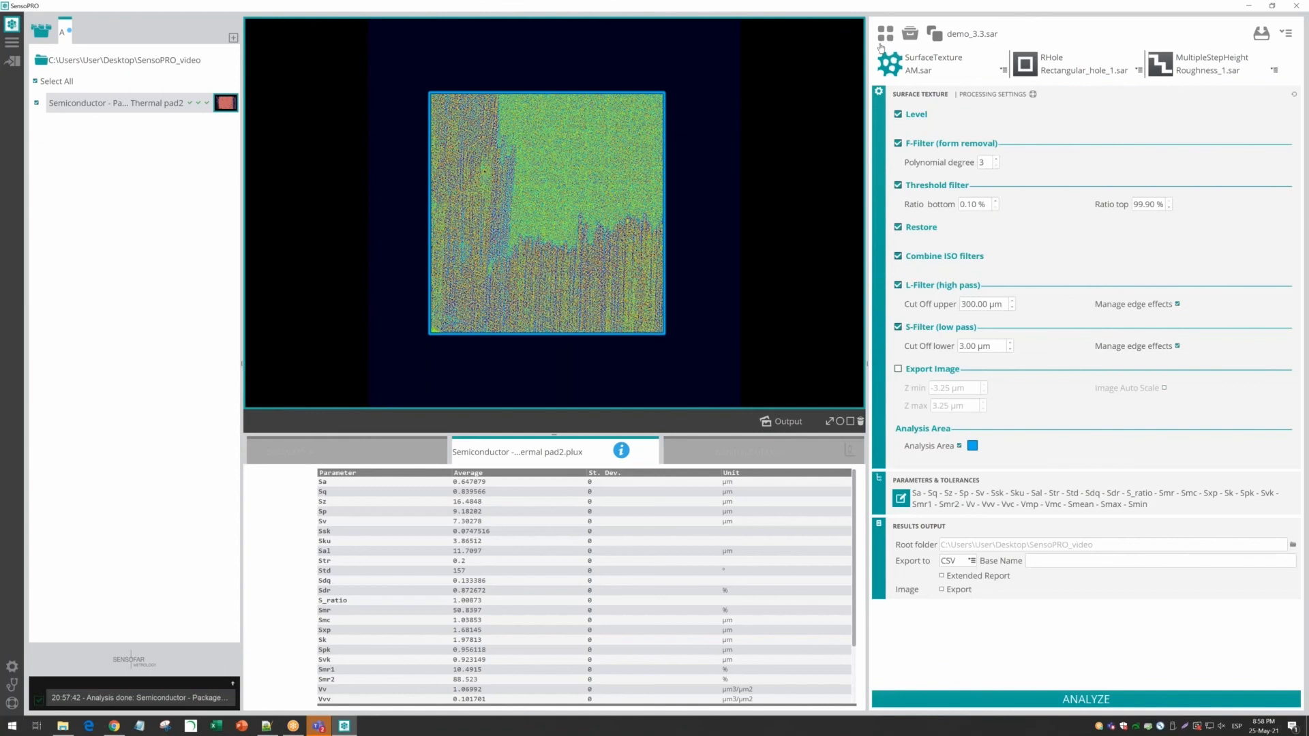